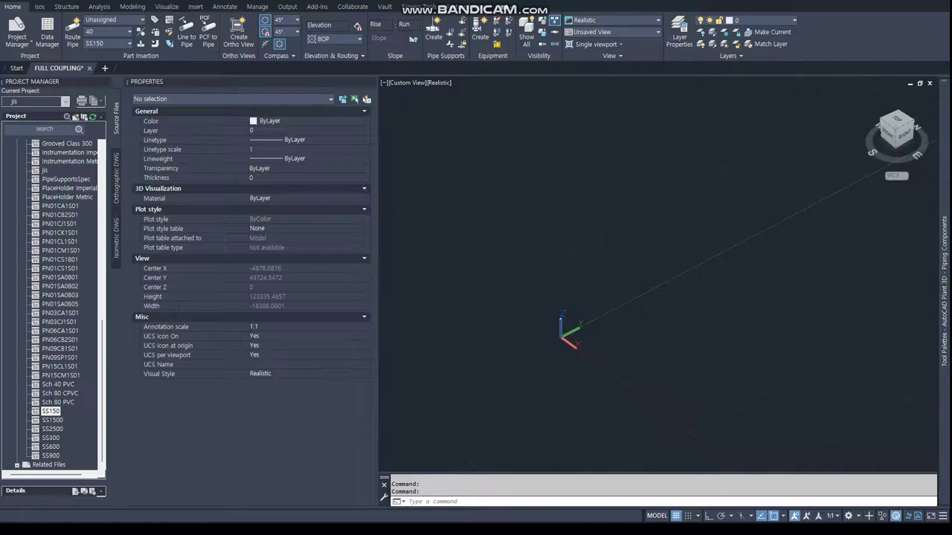
Review the coupling notes on automatic full couplings and the 6000 mm fixed pipe length
key("alt+Tab")
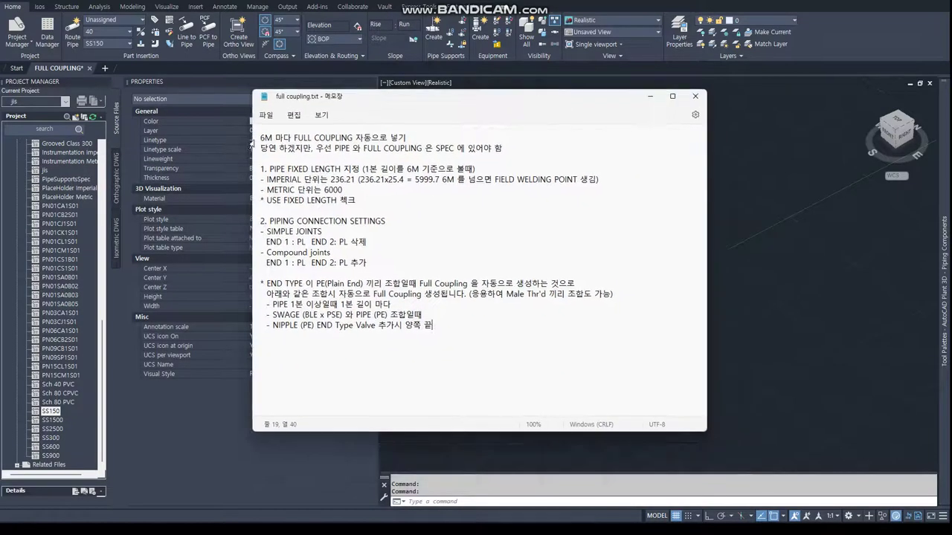
left_click_drag(275, 138, 399, 138)
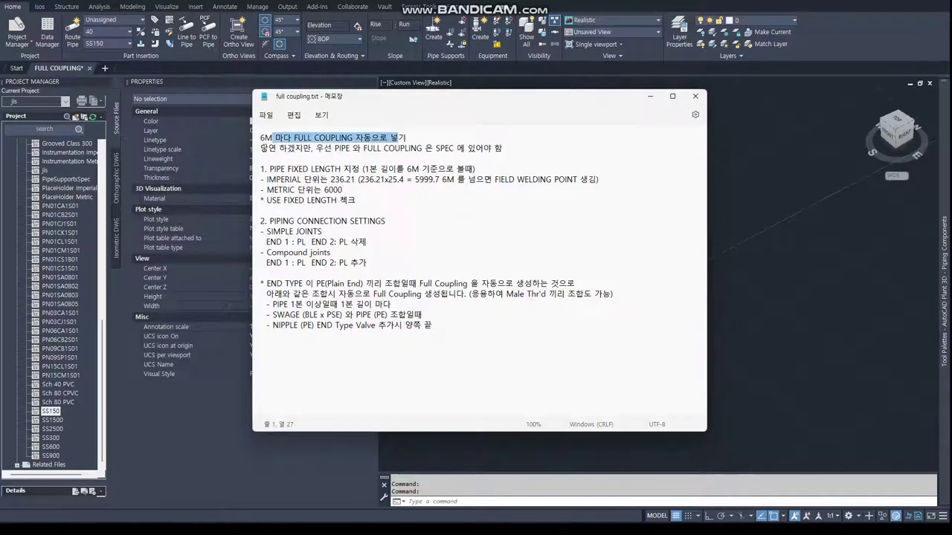
left_click_drag(260, 148, 502, 148)
left_click(286, 170)
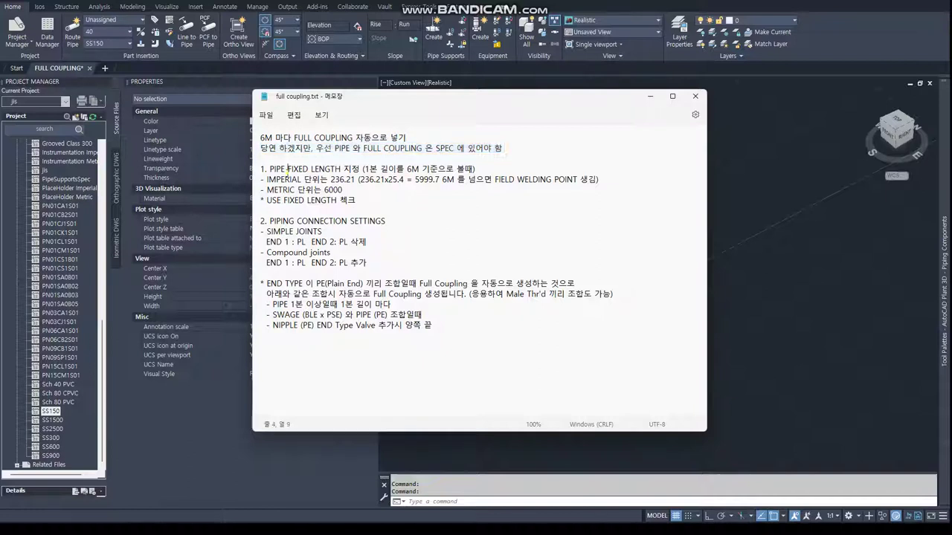
mouse_move(473, 168)
left_mouse_down()
mouse_move(258, 170)
mouse_move(357, 180)
left_mouse_up()
left_click(303, 180)
left_click(326, 199)
left_click_drag(268, 190, 344, 189)
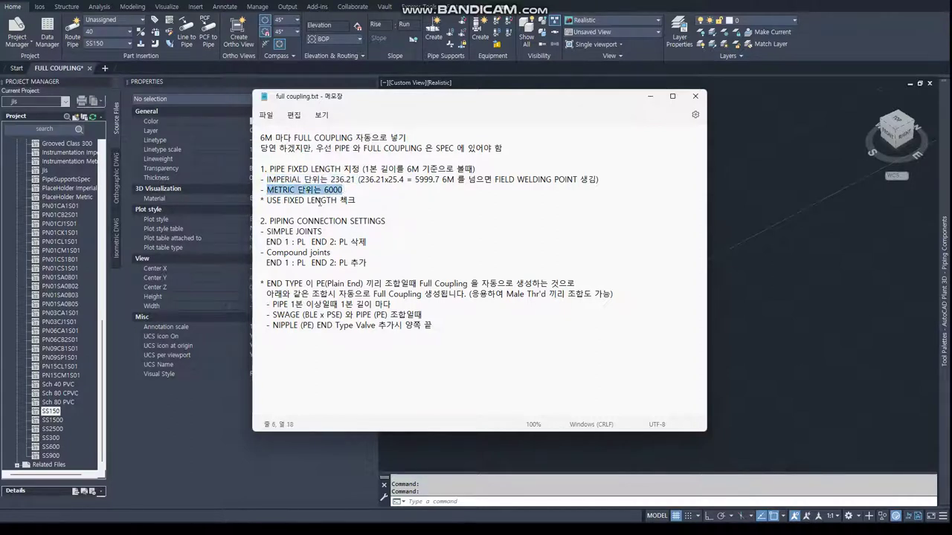
left_click(318, 200)
left_click_drag(267, 201, 357, 200)
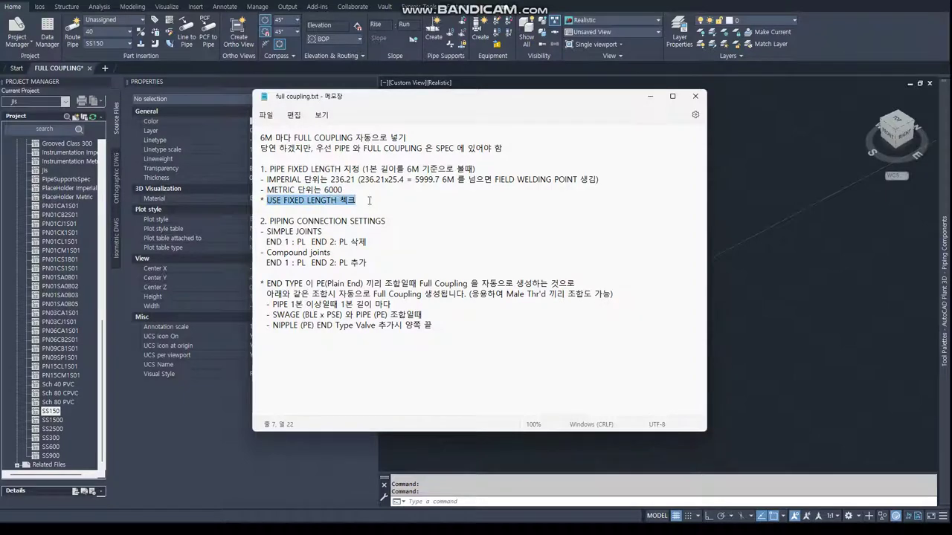
left_click(379, 201)
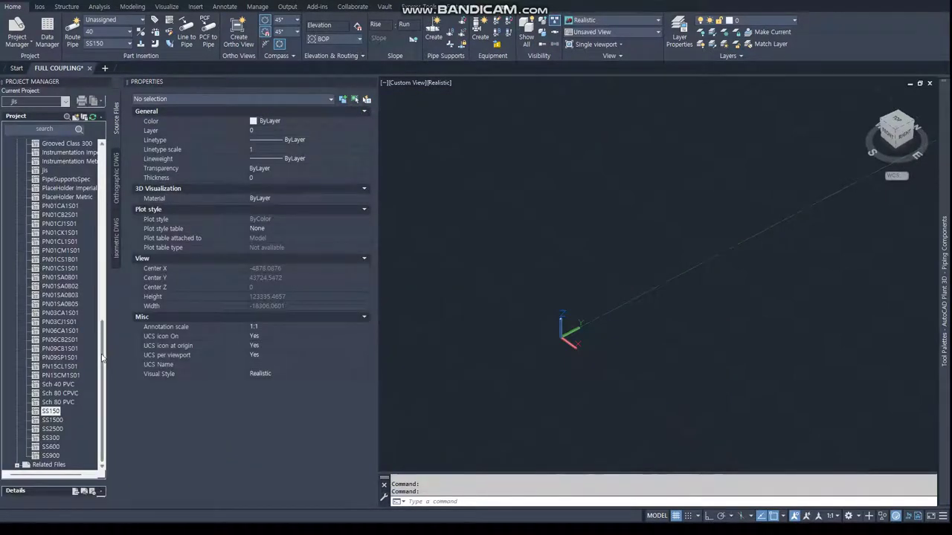
Expand Pipe Specs in Project Manager and choose Edit Spec for SS150
left_click_drag(103, 357, 52, 164)
left_click(17, 180)
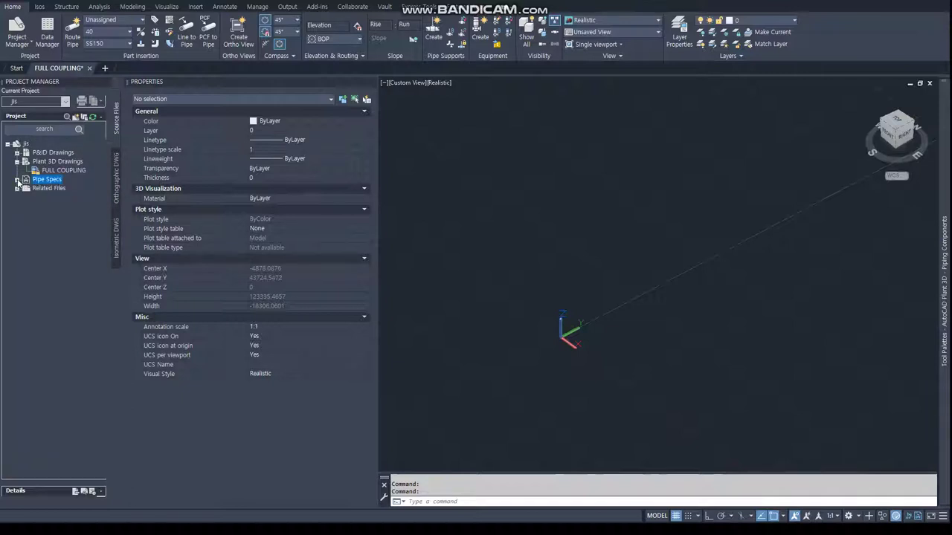
left_click(17, 180)
scroll(47, 257, "down", 3)
scroll(48, 256, "down", 3)
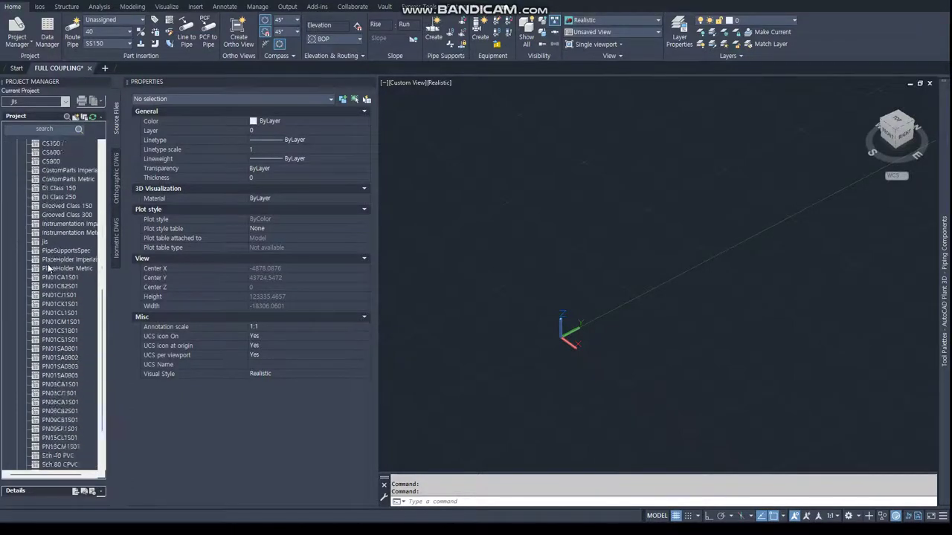
scroll(47, 257, "down", 3)
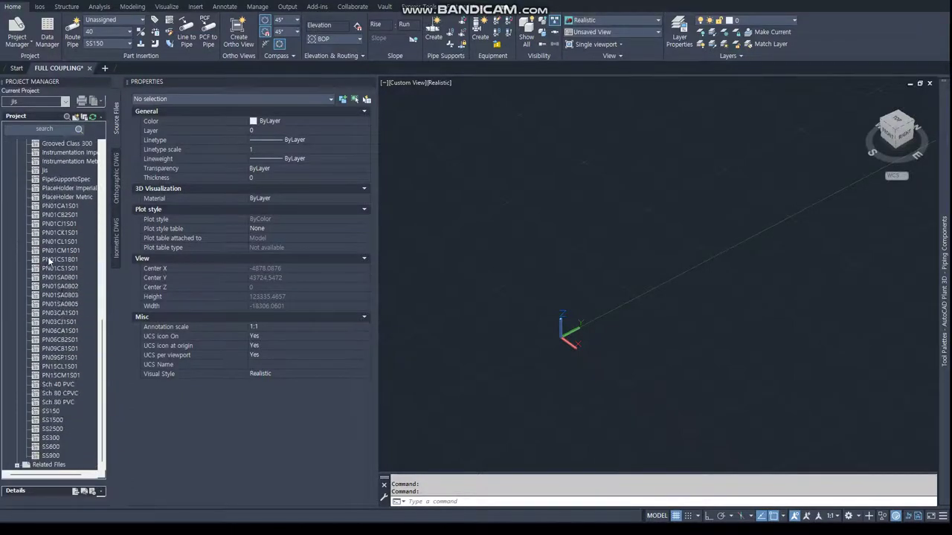
right_click(50, 411)
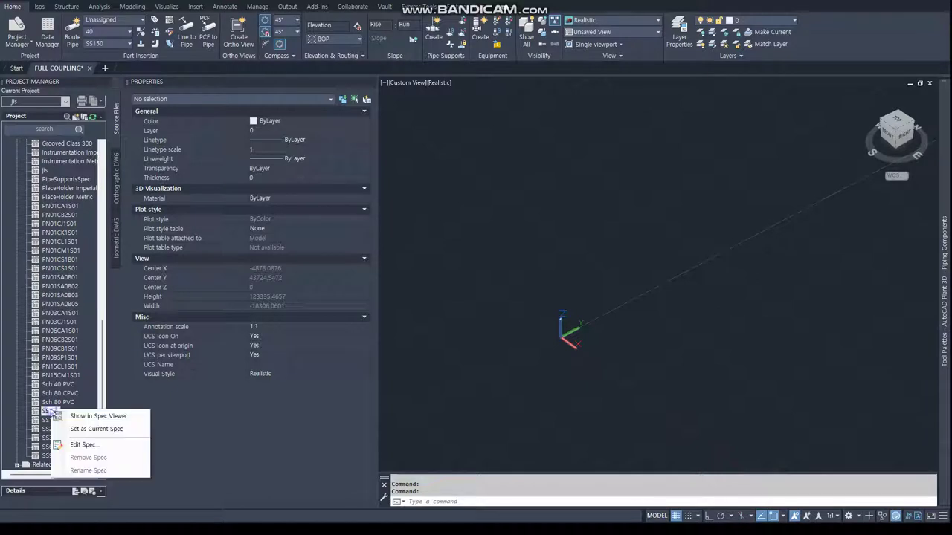
left_click(83, 446)
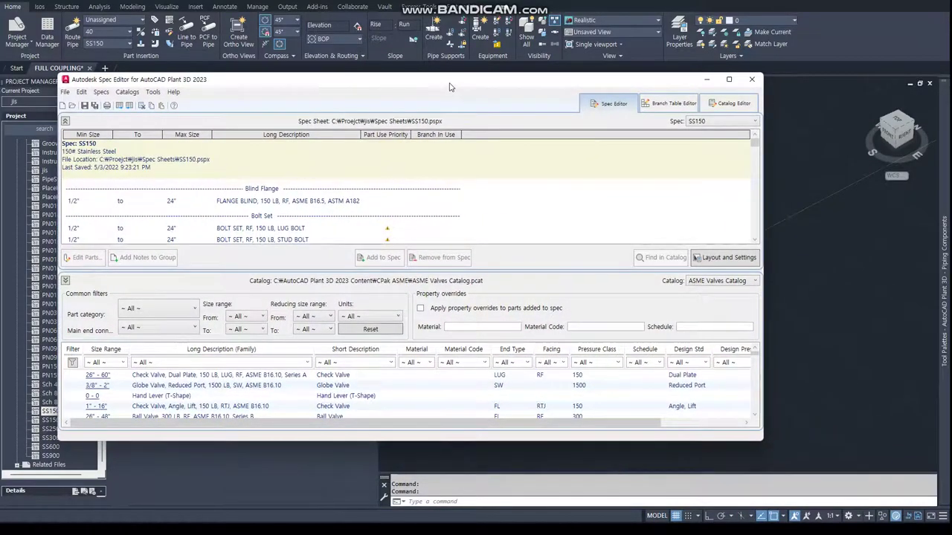
Maximize the Spec Editor and open the PIPE, SEAMLESS entry's parts list
double_click(449, 81)
scroll(210, 154, "down", 3)
scroll(210, 154, "down", 3)
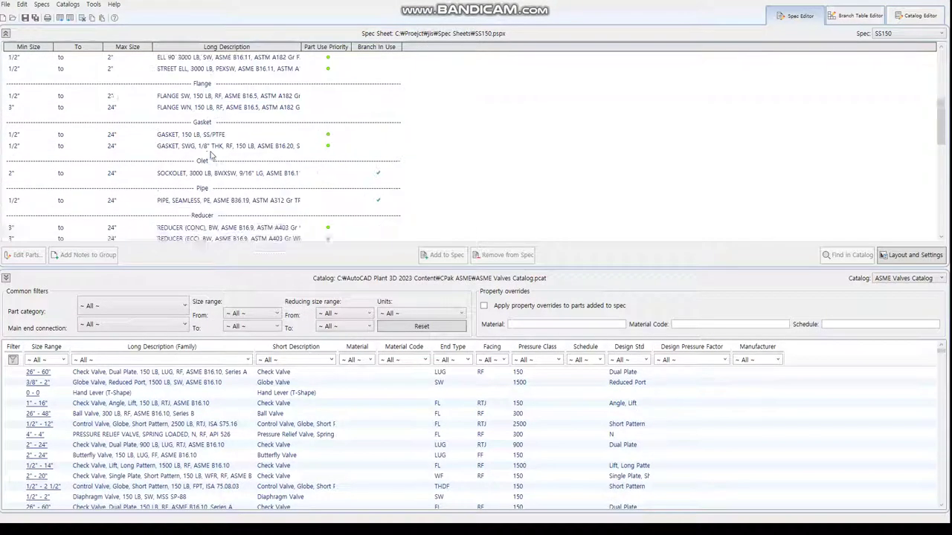
scroll(211, 155, "down", 1)
left_click(207, 163)
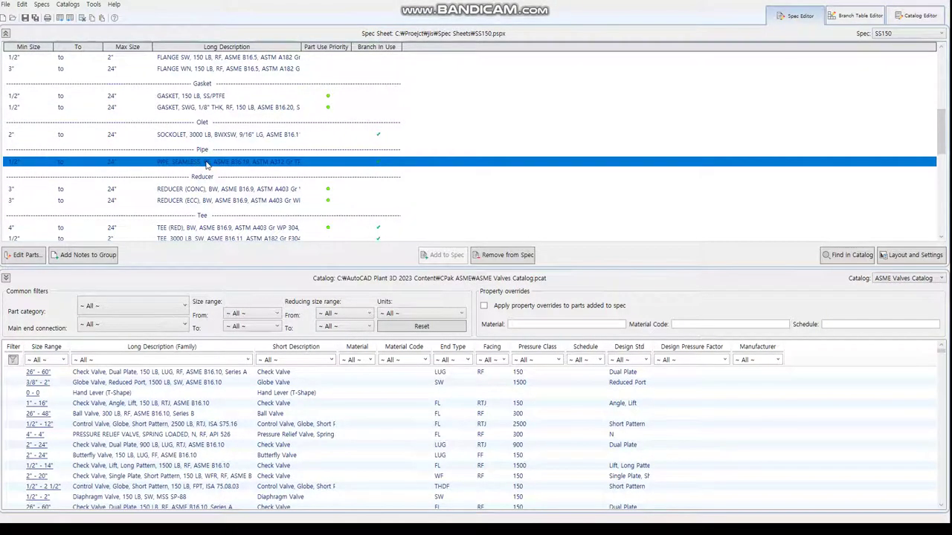
double_click(206, 162)
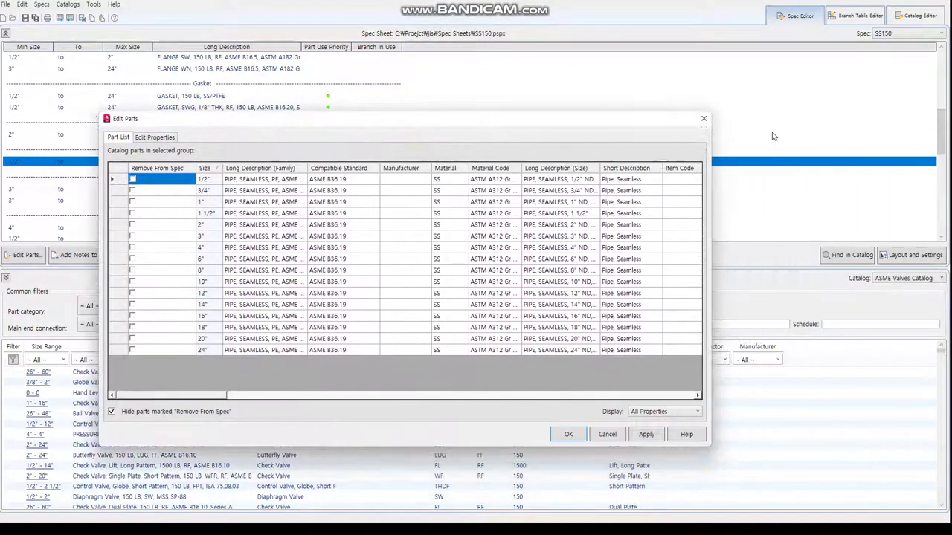
Review the seamless pipe parts list (1/2" to 24"), then close it
left_click(703, 118)
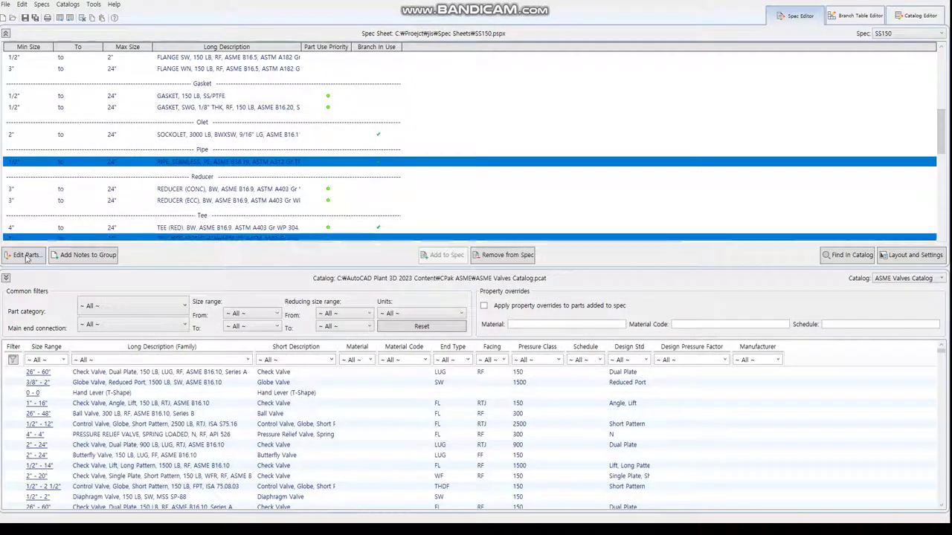
left_click(27, 255)
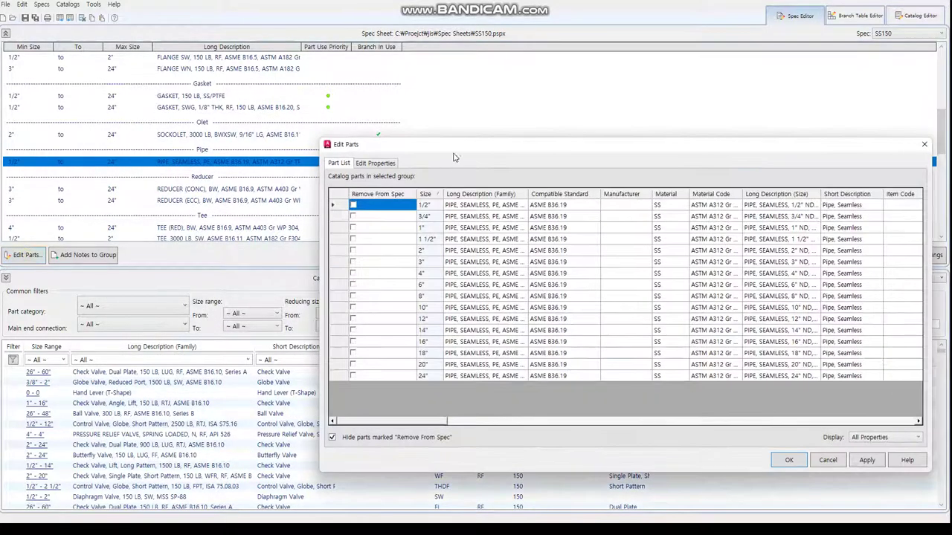
left_click_drag(453, 153, 254, 110)
left_click(725, 102)
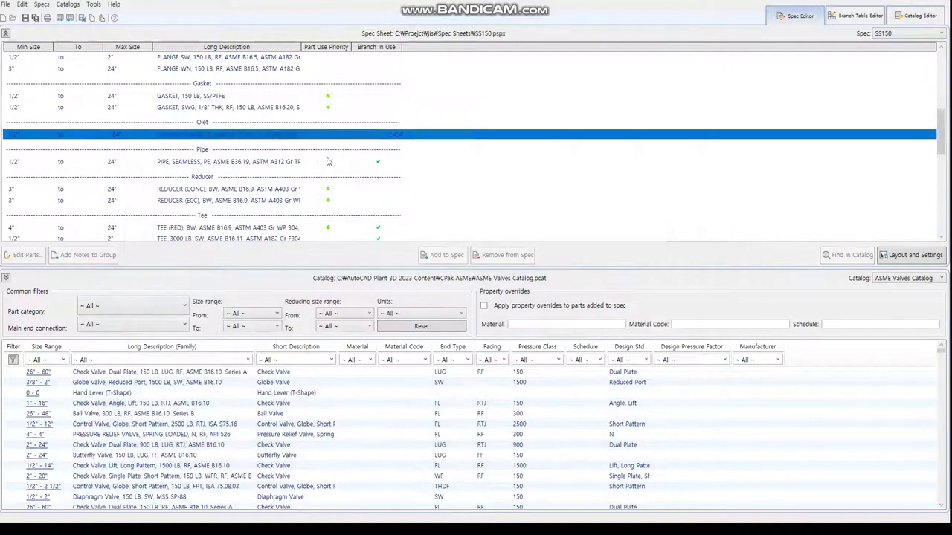
left_click(327, 162)
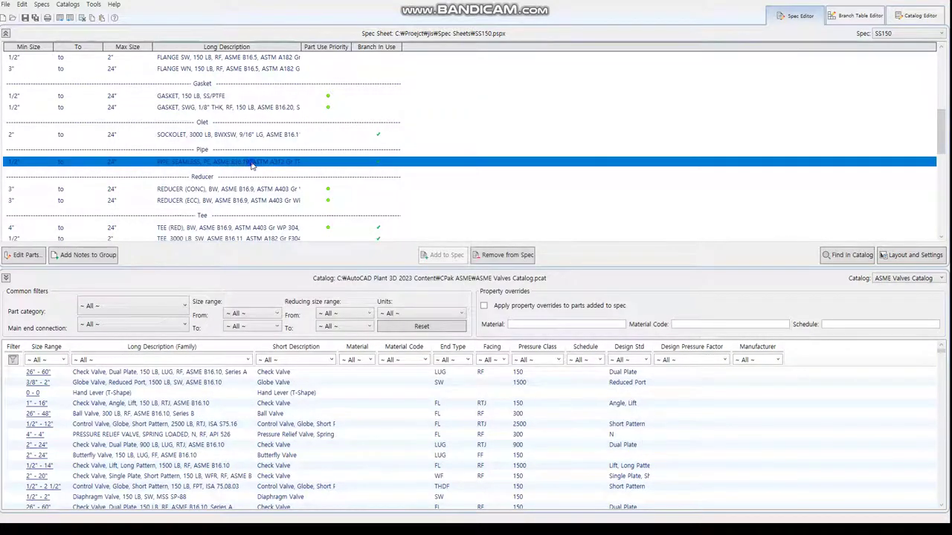
Open Edit Parts for the seamless pipe and select the 0.5 row's Fixed Length cell
right_click(251, 165)
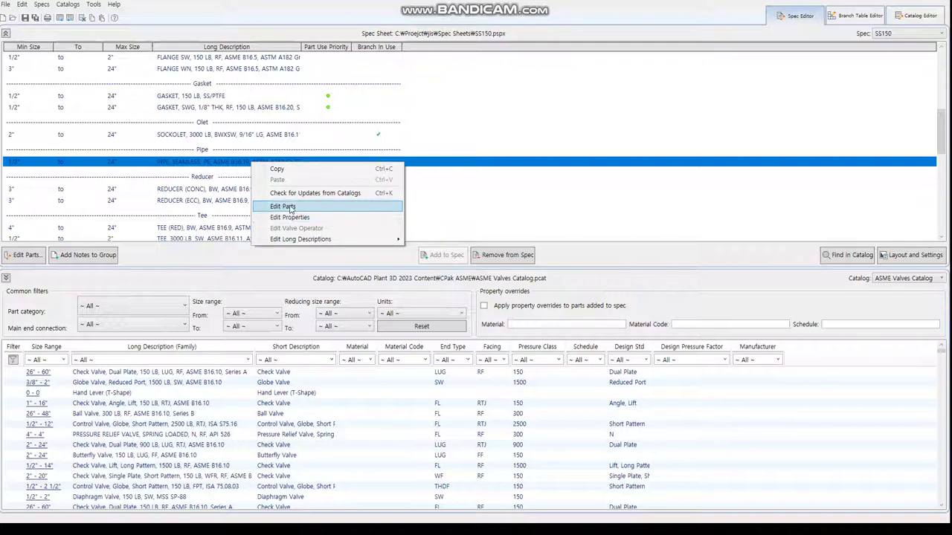
left_click(291, 207)
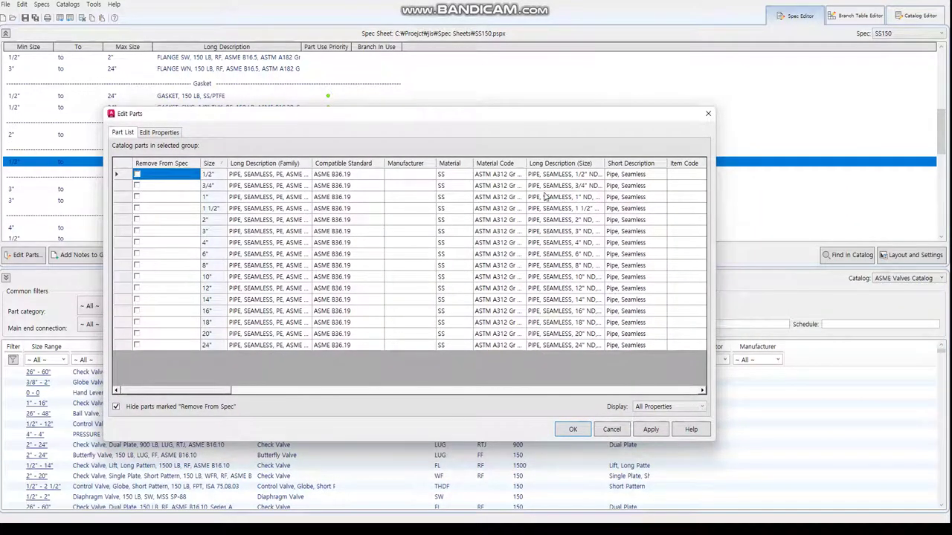
left_click(636, 391)
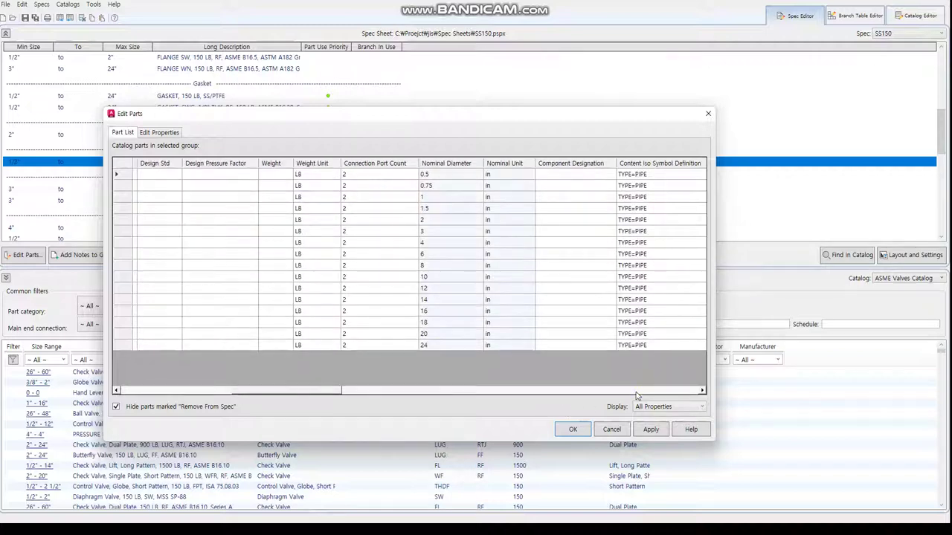
left_click(635, 392)
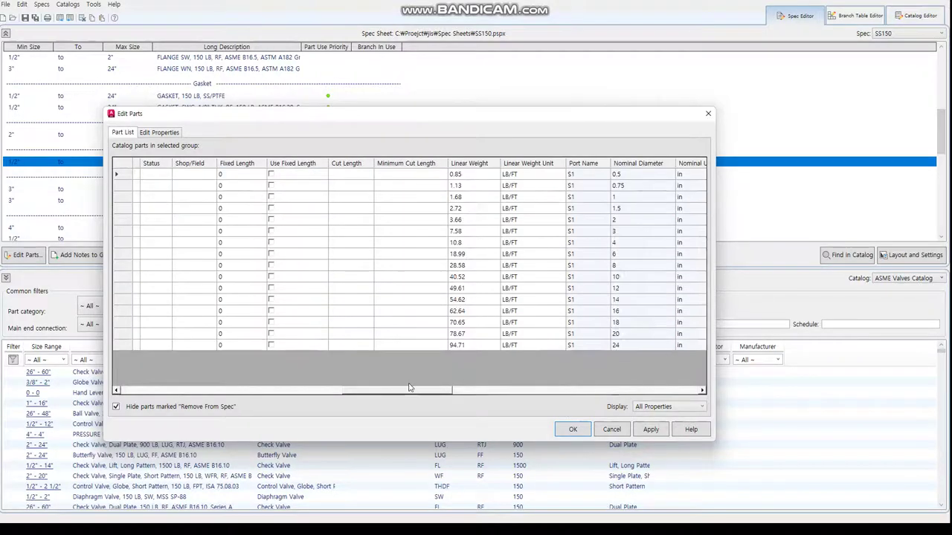
left_click_drag(402, 394, 341, 394)
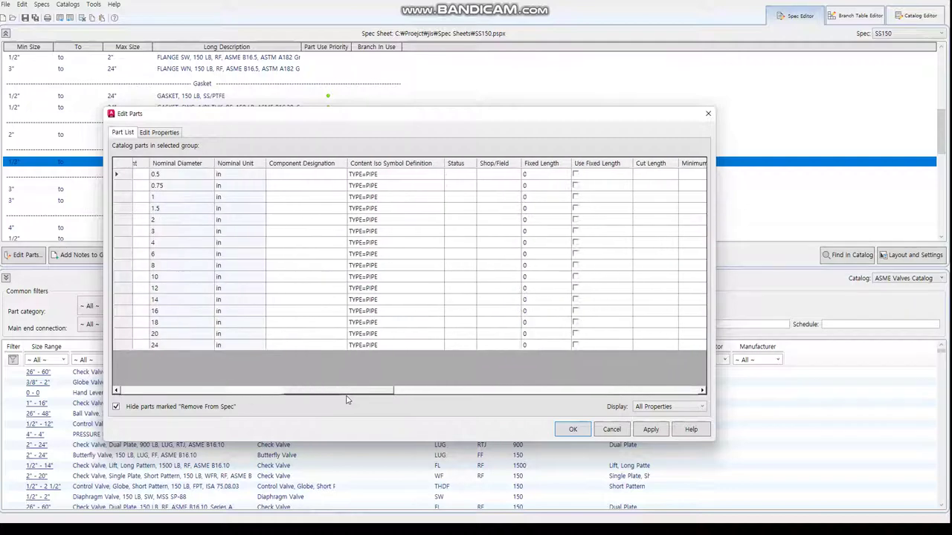
left_click(542, 176)
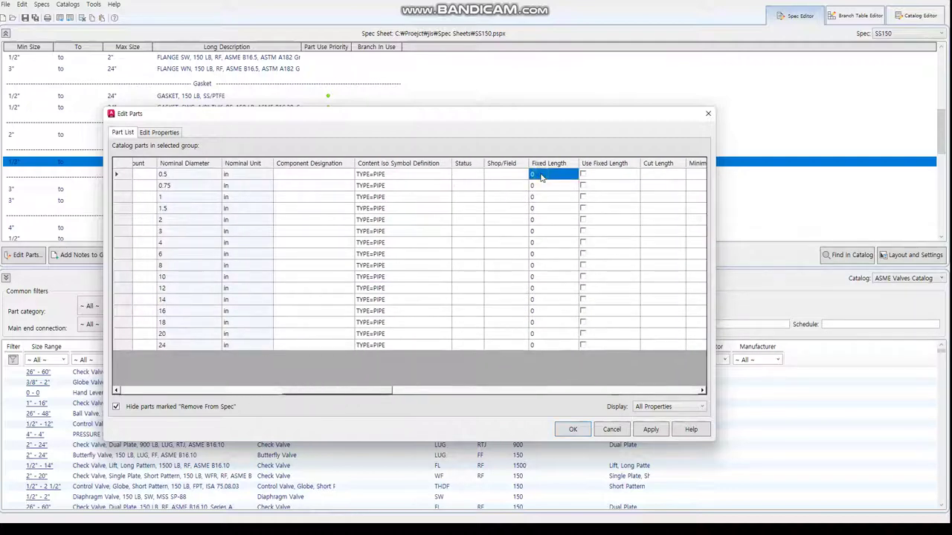
left_click(536, 174)
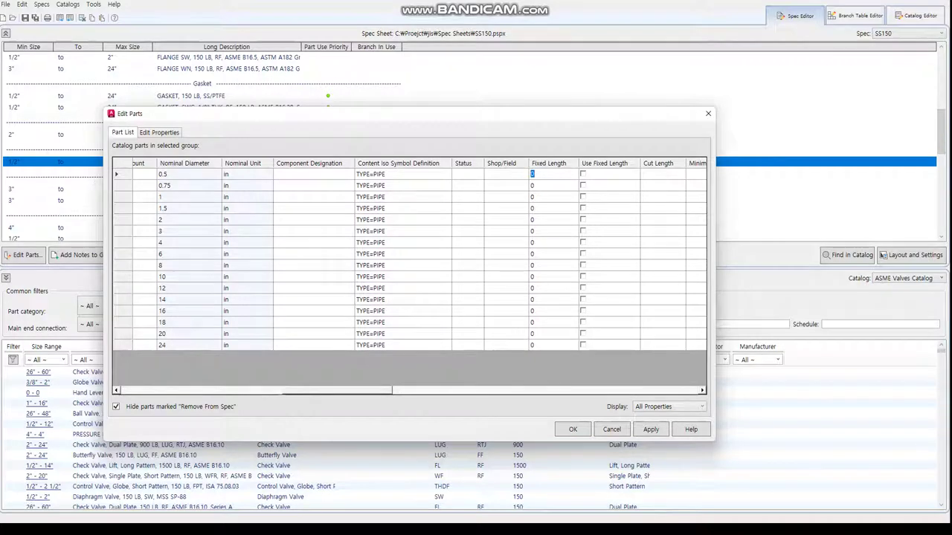
key("alt+Tab")
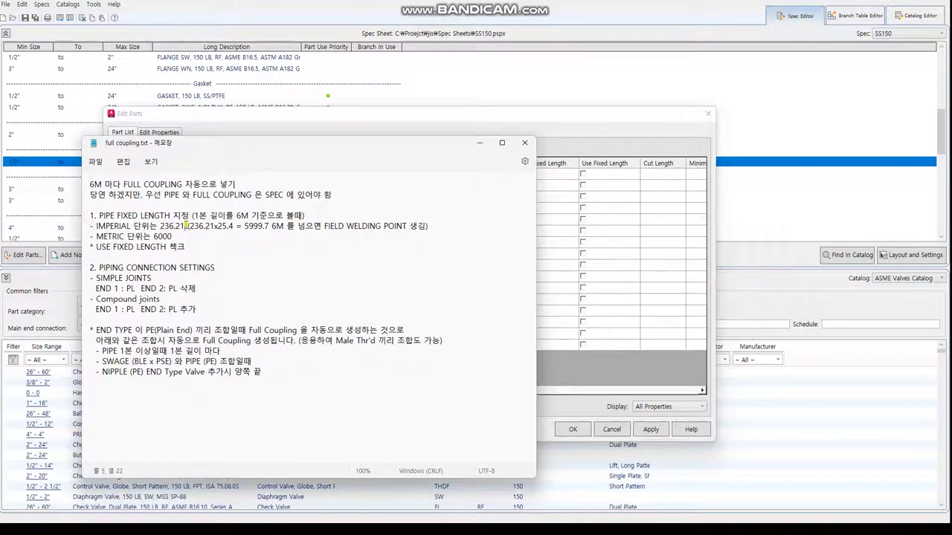
Copy the imperial fixed length value 236.21 from the coupling notes
left_click_drag(185, 226, 91, 226)
left_click(161, 226)
left_click_drag(160, 226, 185, 226)
key("ctrl+c")
left_click(480, 143)
Paste 236.21 into Fixed Length for the 0.5, 0.75, 1 and 1.5 pipe rows
left_click(555, 175)
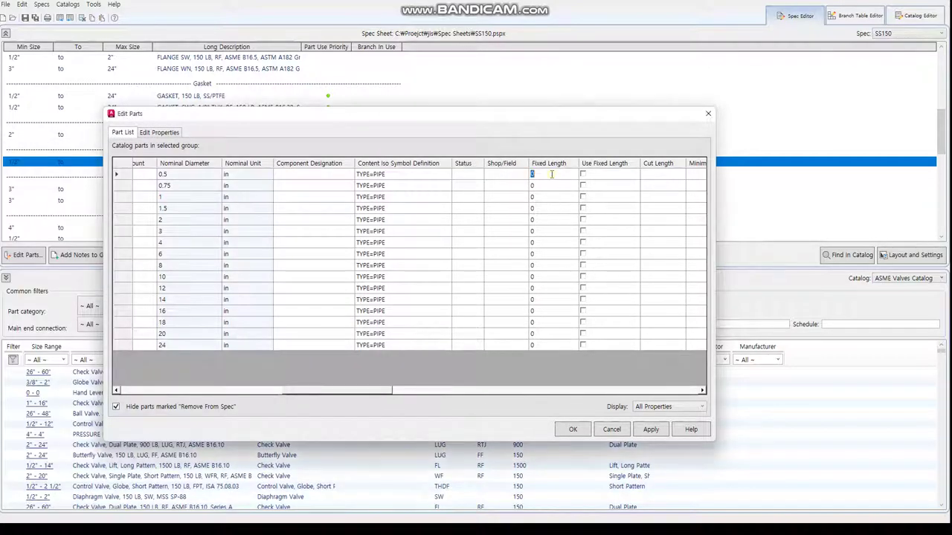
key("ctrl+v")
left_click(549, 186)
key("ctrl+v")
left_click(542, 198)
left_click(540, 197)
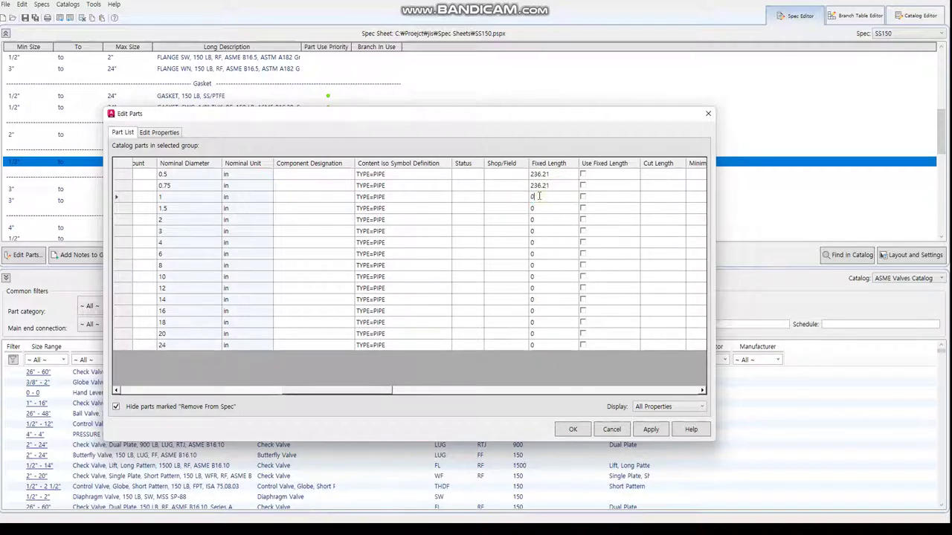
key("ctrl+v")
double_click(539, 211)
key("ctrl+v")
left_click(535, 220)
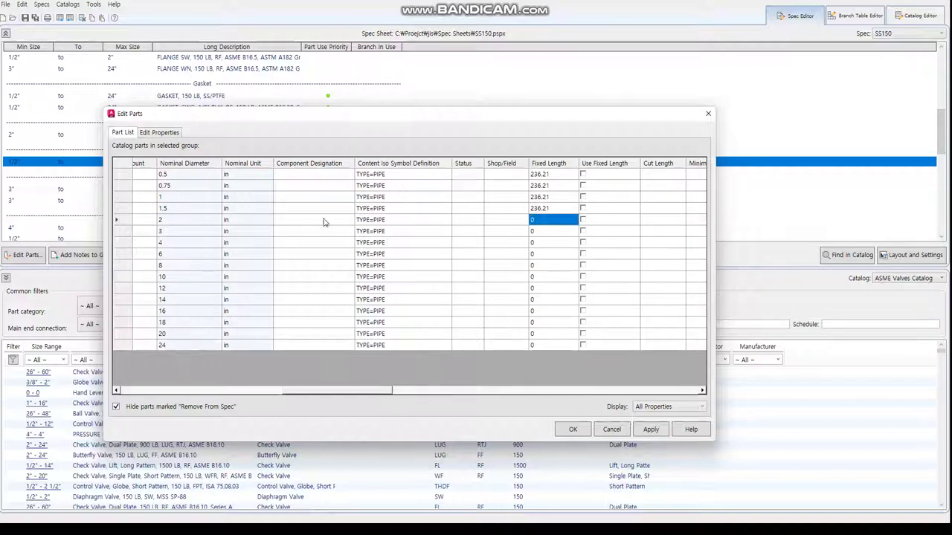
Tick Use Fixed Length for the 0.5 to 1.5 pipe sizes
left_click(583, 176)
left_click(584, 186)
left_click(583, 197)
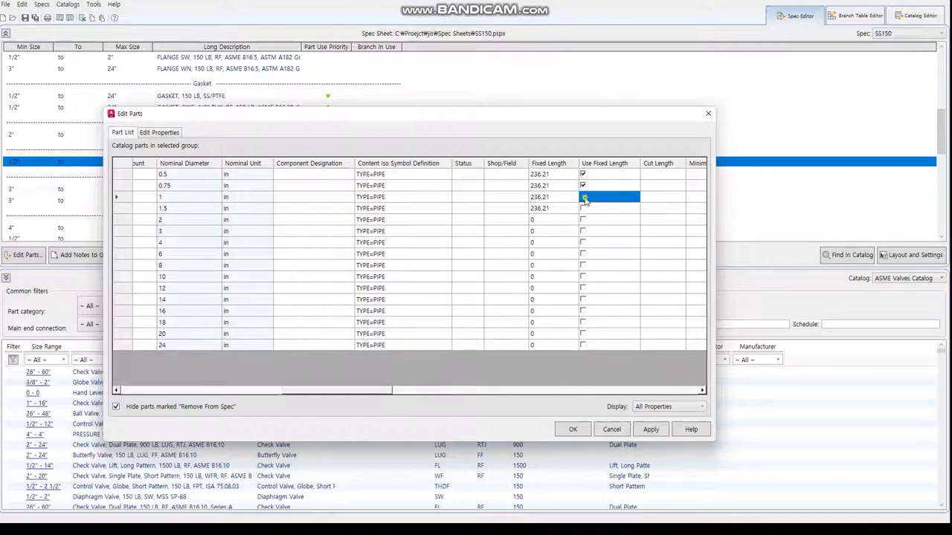
left_click(584, 208)
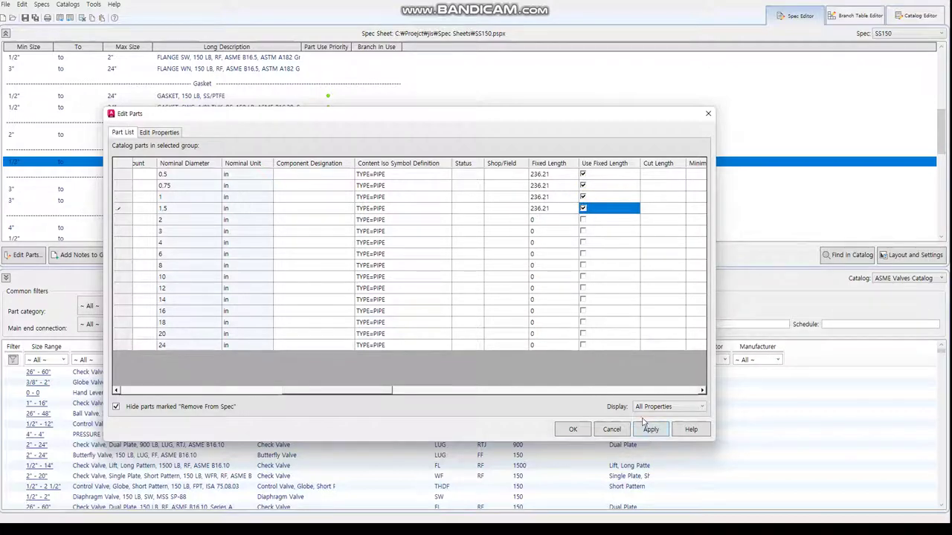
Scroll the Edit Parts columns, then Apply and OK the fixed-length pipe edits
left_click_drag(382, 393, 523, 392)
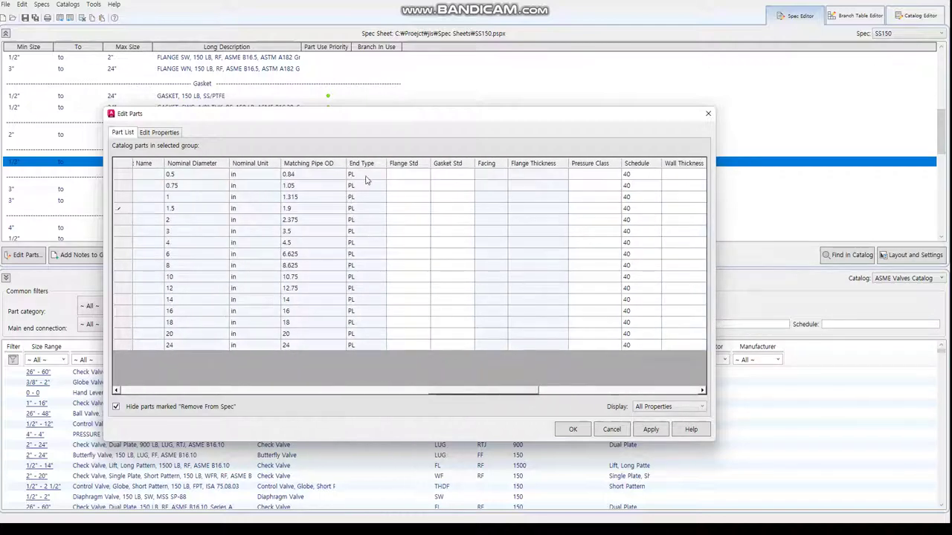
left_click_drag(478, 394, 554, 391)
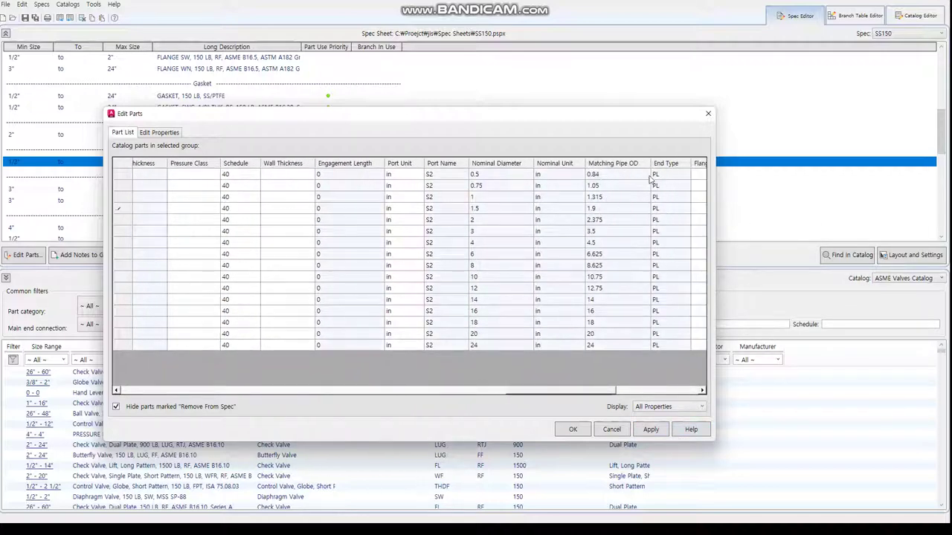
left_click(651, 429)
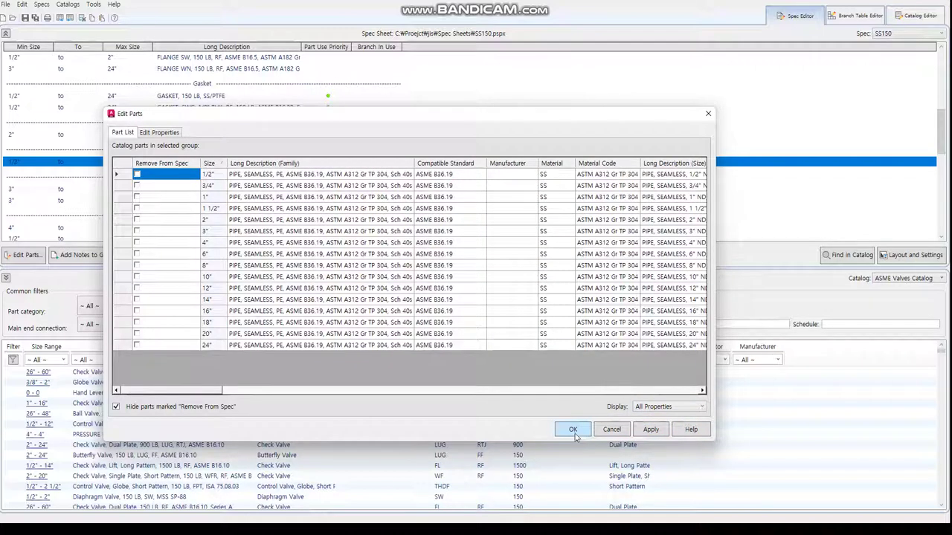
left_click(574, 430)
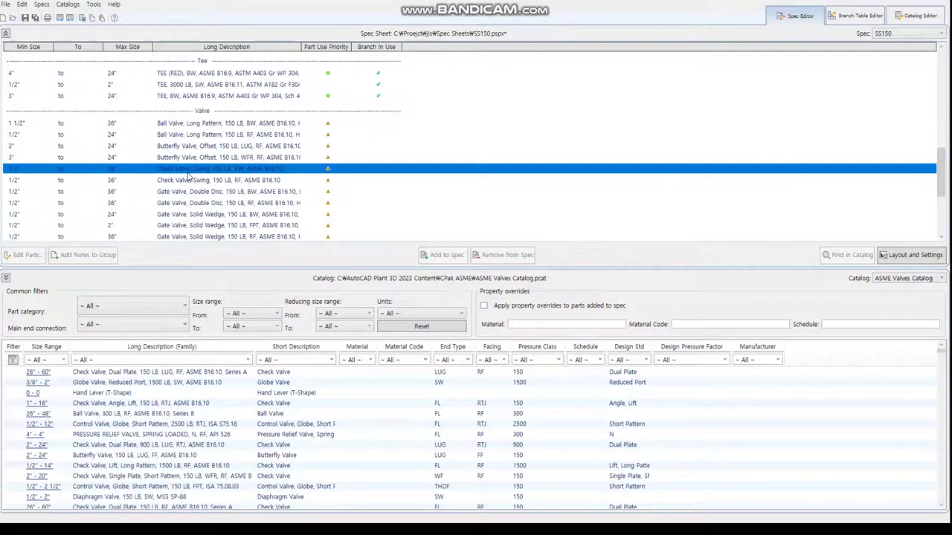
scroll(189, 176, "up", 5)
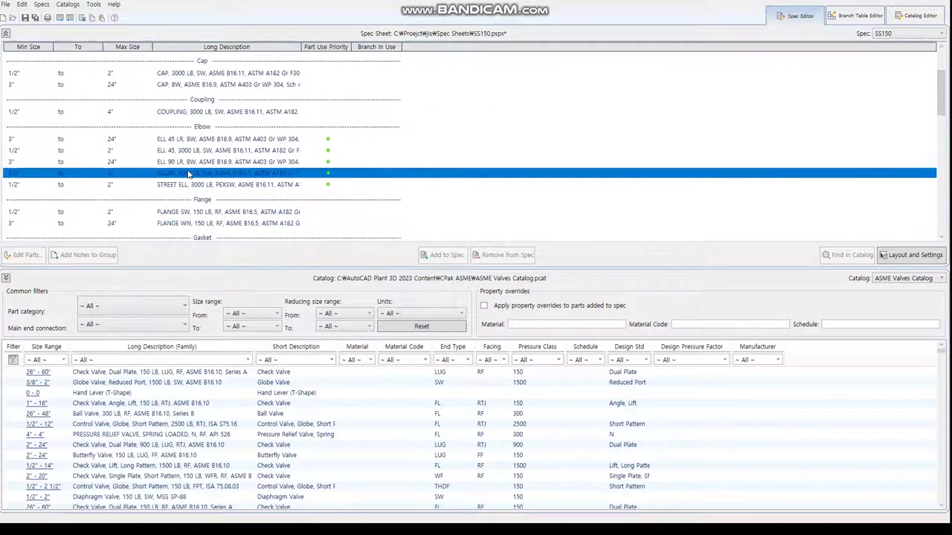
left_click(197, 112)
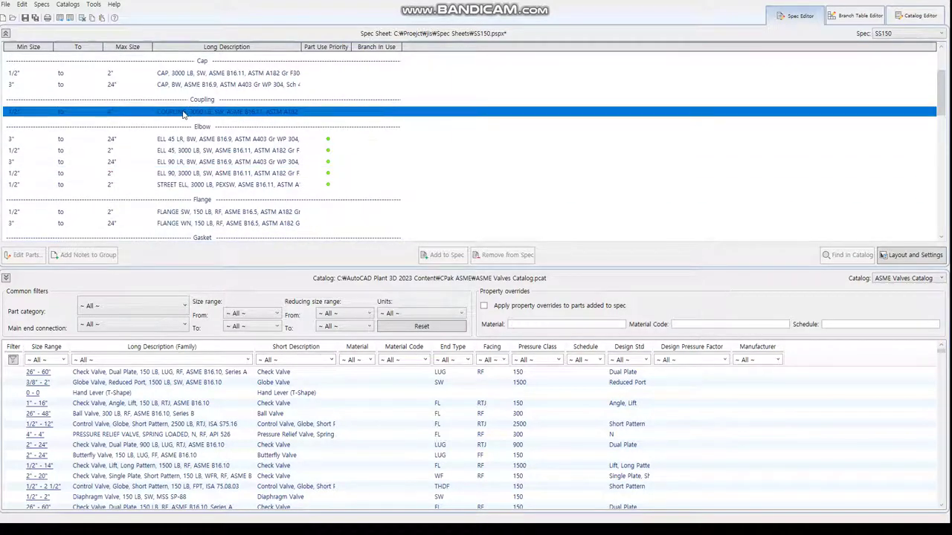
left_click(152, 117, "ctrl")
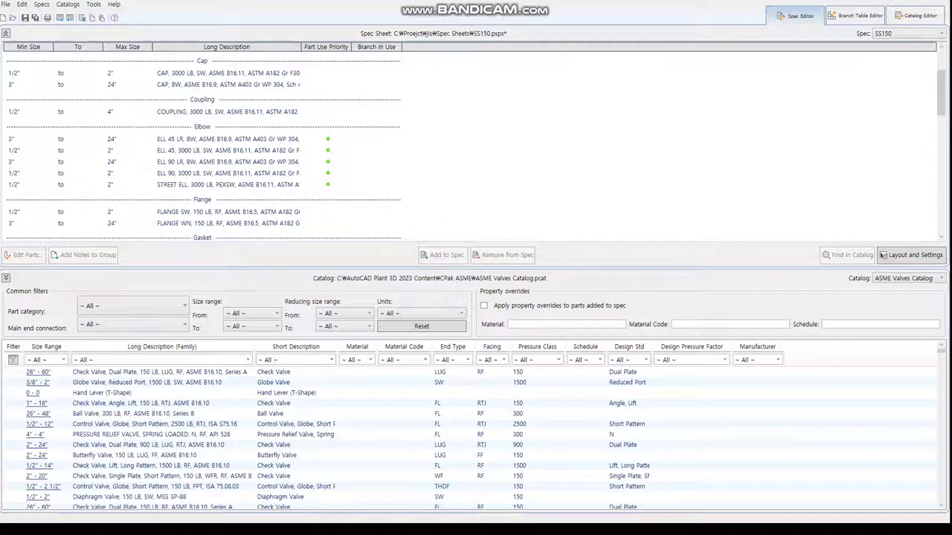
key("alt+Tab")
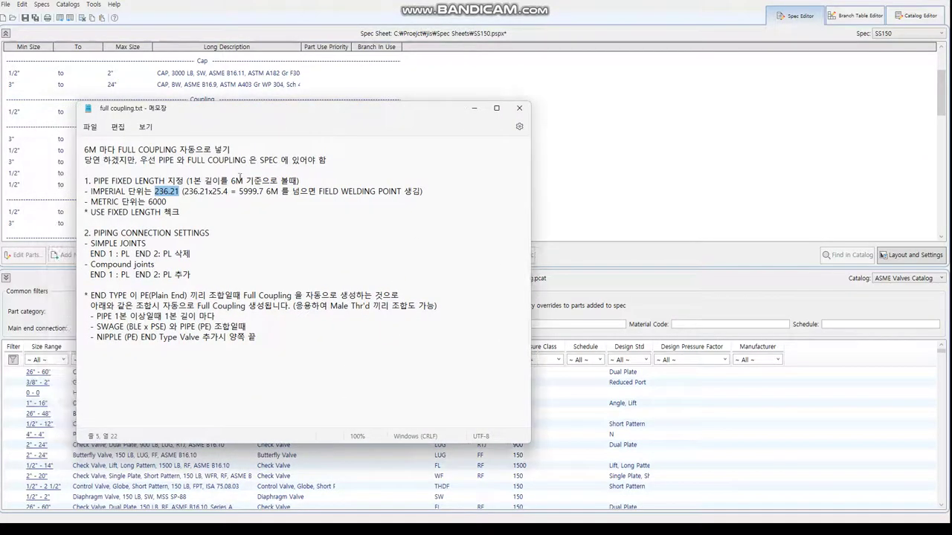
left_click(165, 211)
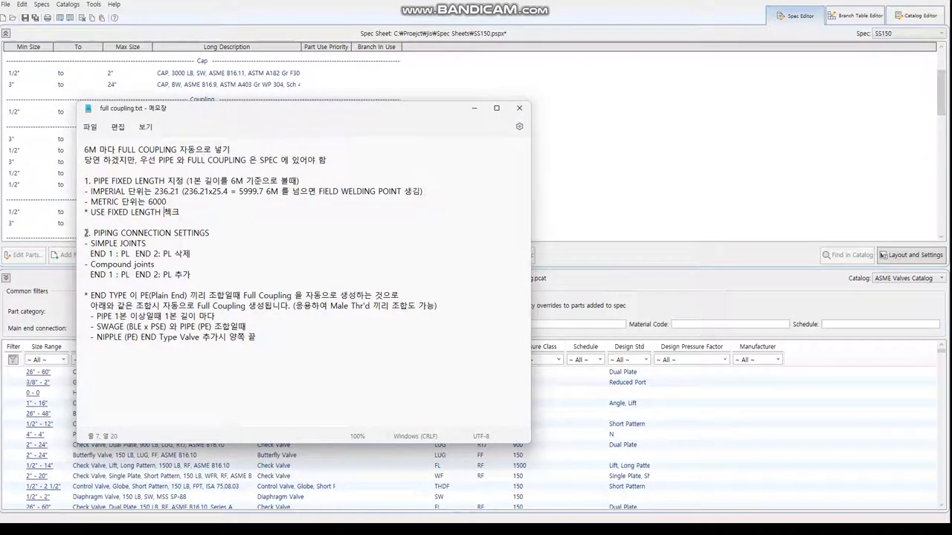
left_click_drag(85, 233, 223, 241)
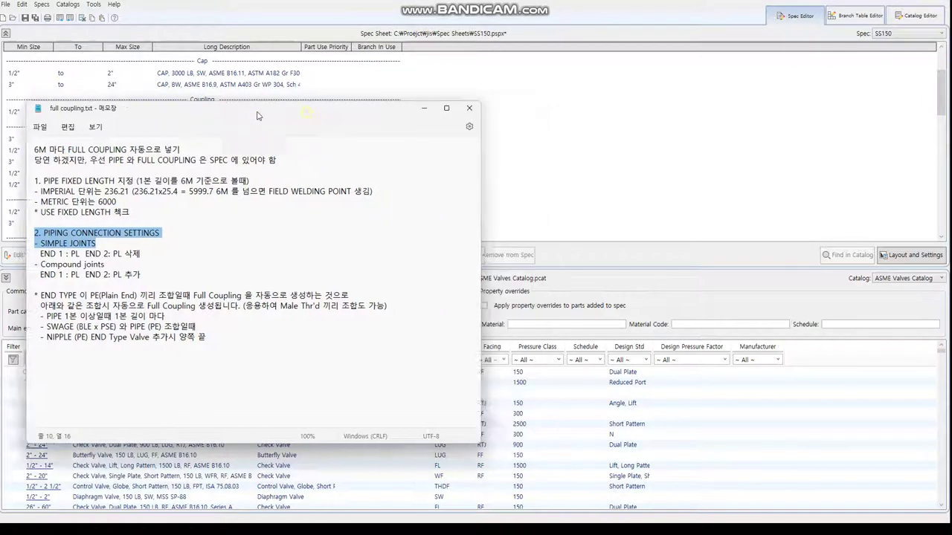
key("alt+Tab")
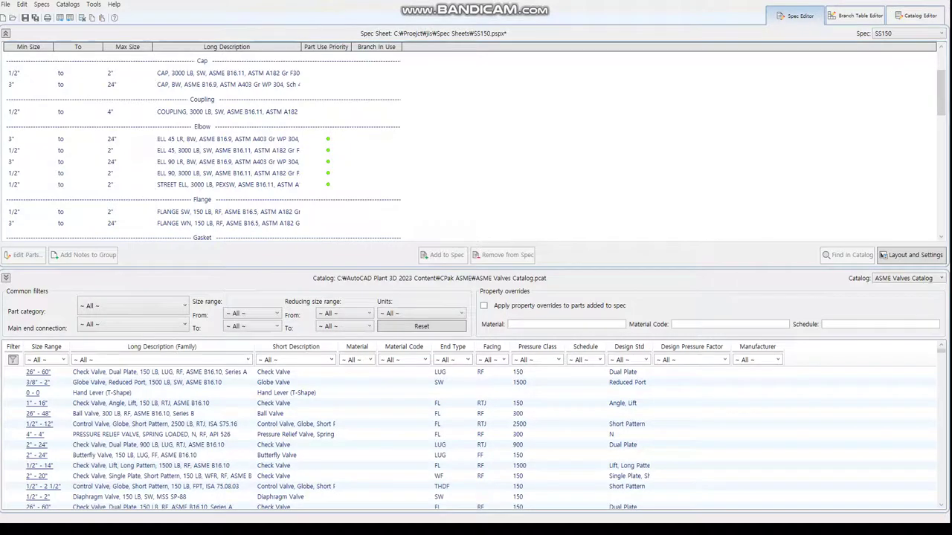
Save the SS150 spec, exit the Spec Editor, and bring up the jls project's context menu
left_click(33, 18)
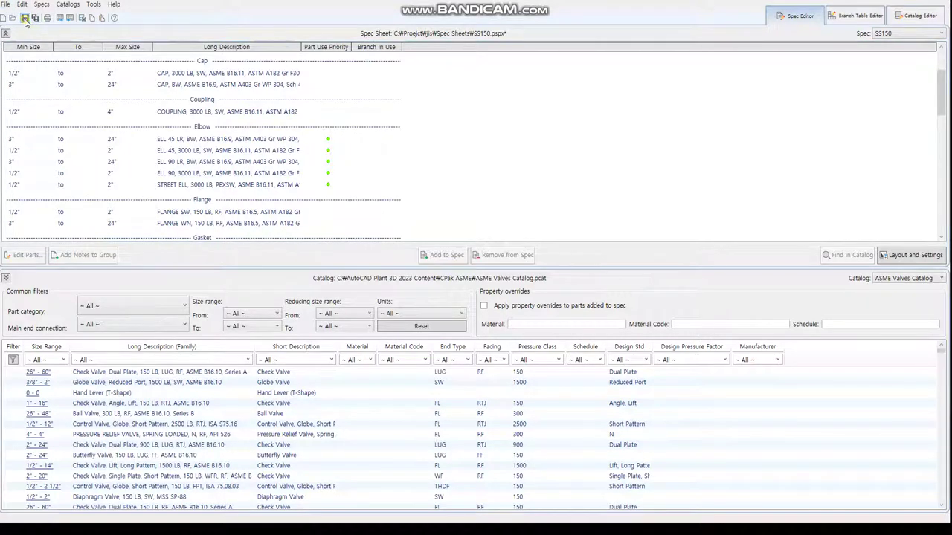
left_click(5, 4)
left_click(34, 176)
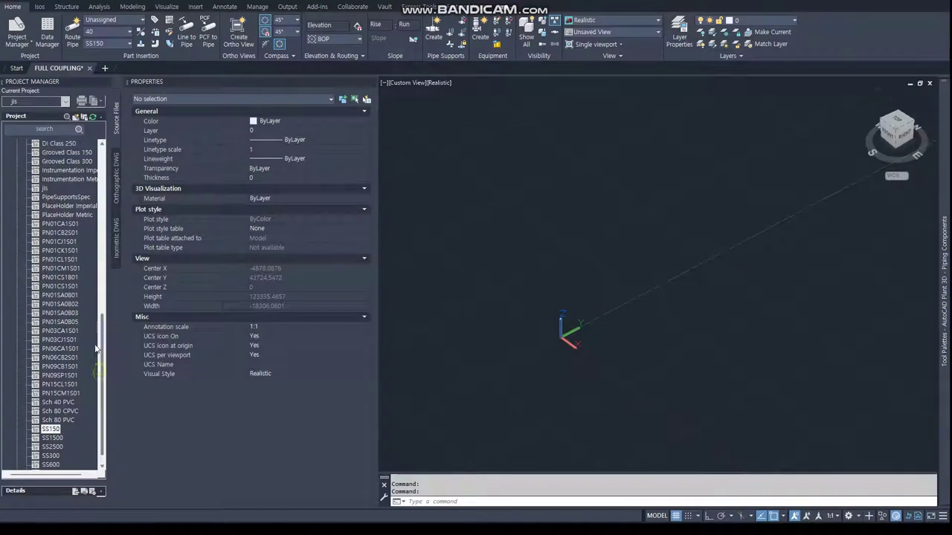
scroll(59, 297, "up", 15)
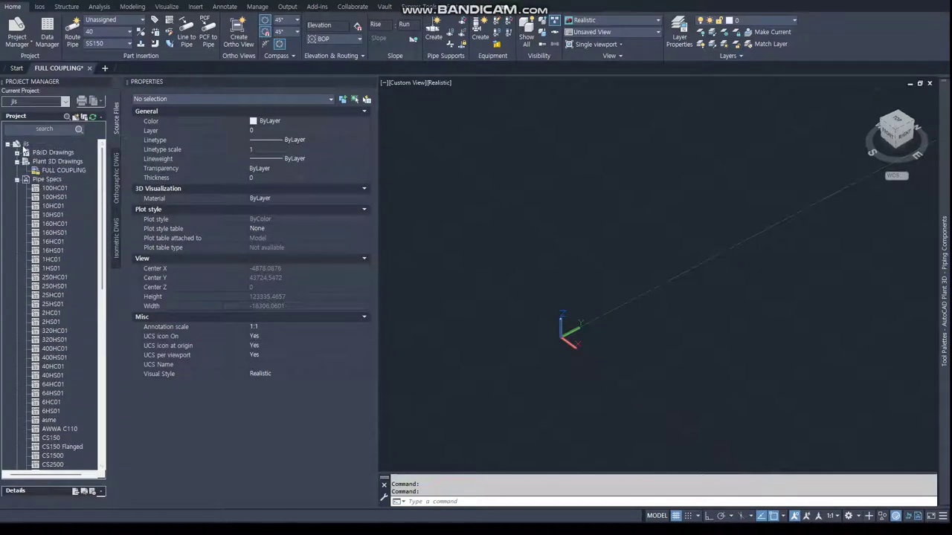
right_click(25, 146)
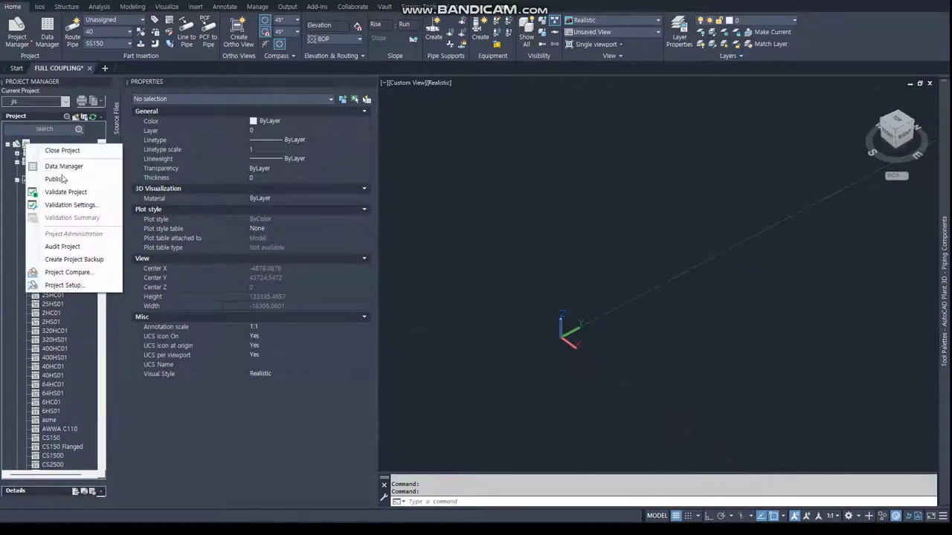
Open Project Setup for jls beside the coupling notes and expand Plant 3D DWG Settings
left_click(73, 286)
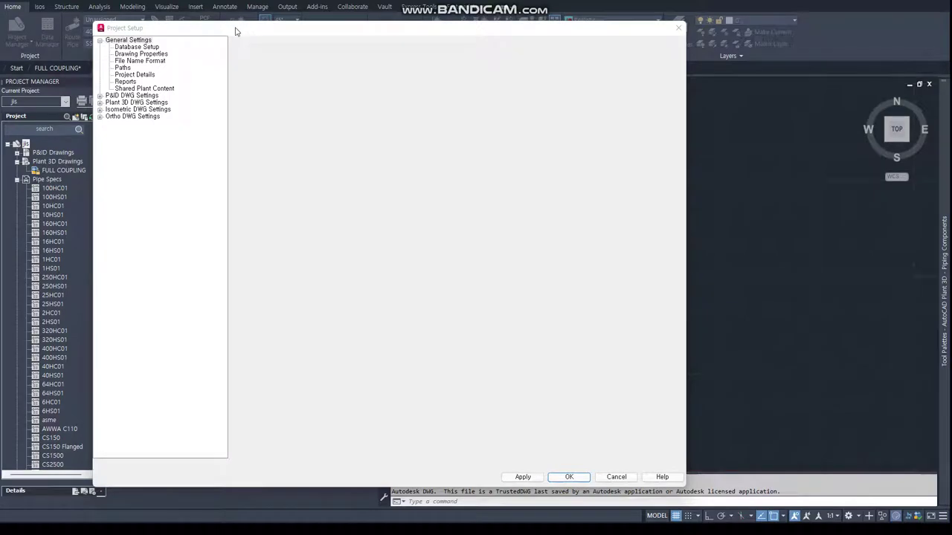
left_click_drag(234, 31, 289, 45)
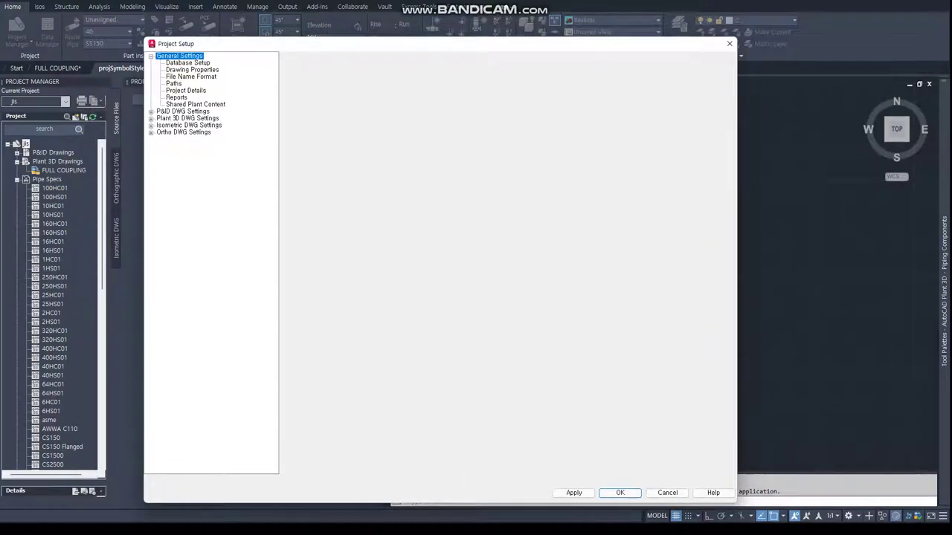
key("alt+Tab")
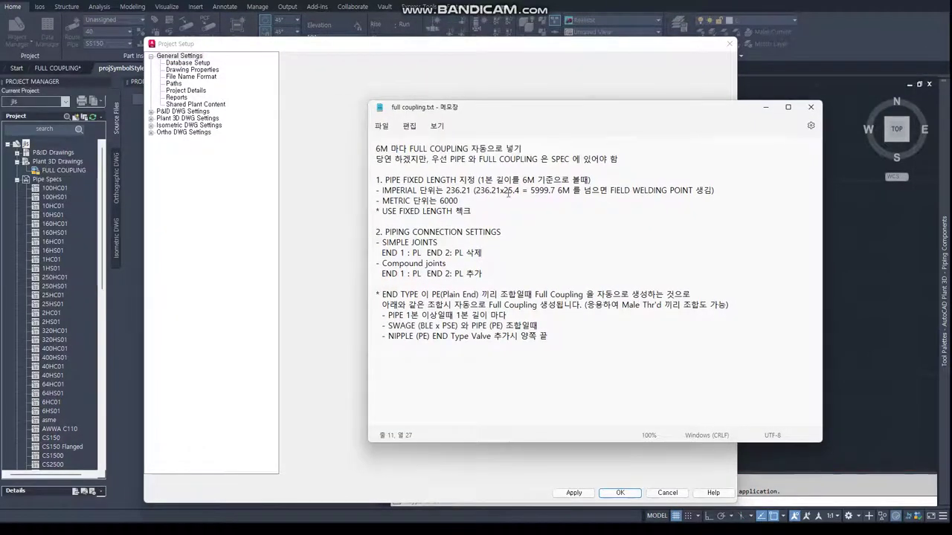
left_click_drag(527, 108, 664, 108)
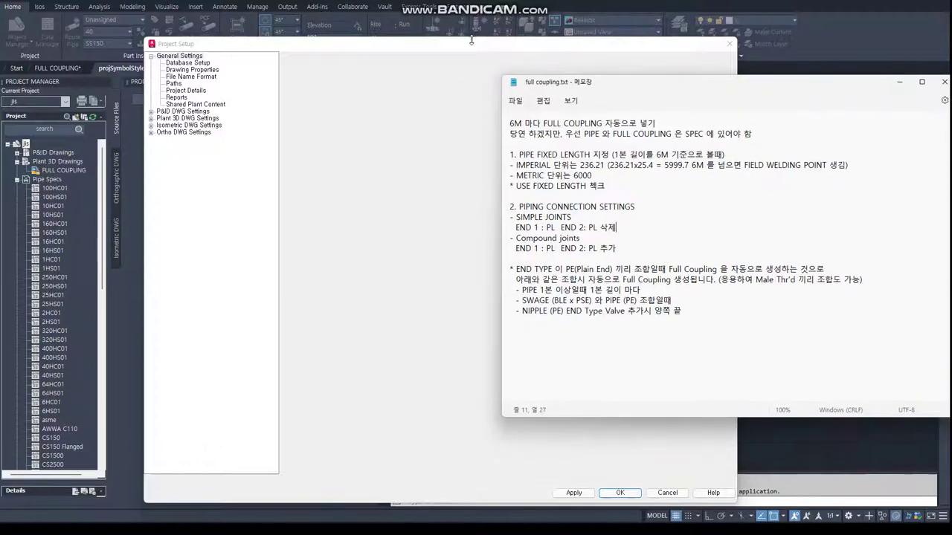
left_click_drag(461, 50, 332, 30)
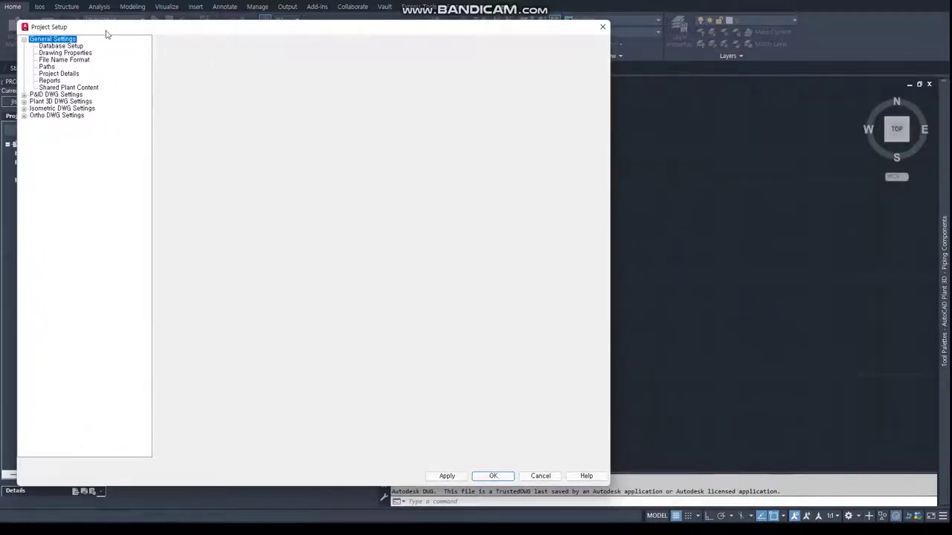
left_click_drag(106, 32, 241, 54)
left_click(149, 125)
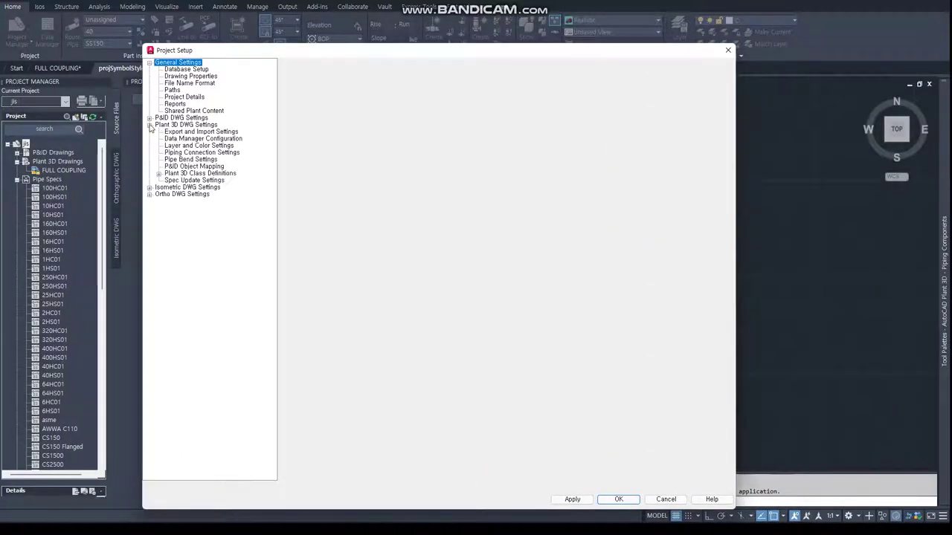
left_click(177, 126)
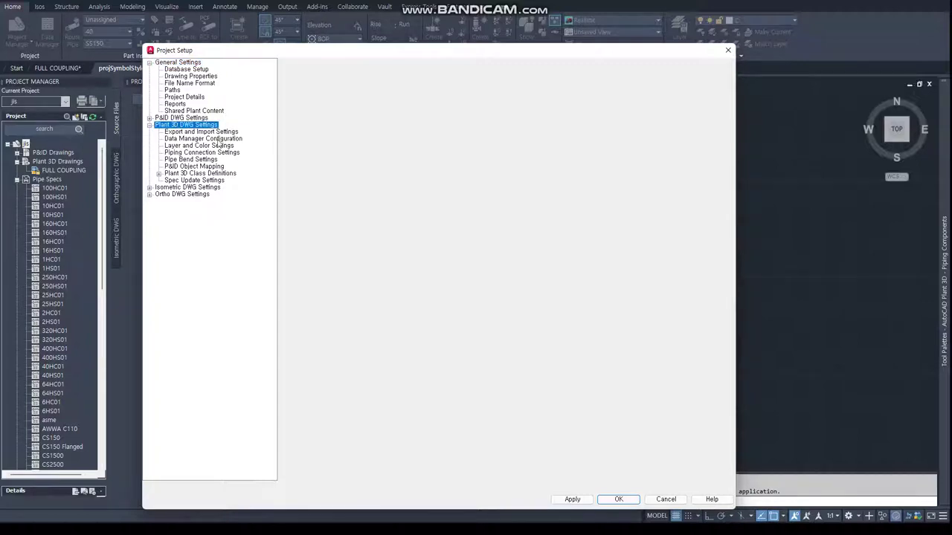
In Piping Connection Settings, remove PL from both ends of the Pipe Bend joint
left_click(180, 154)
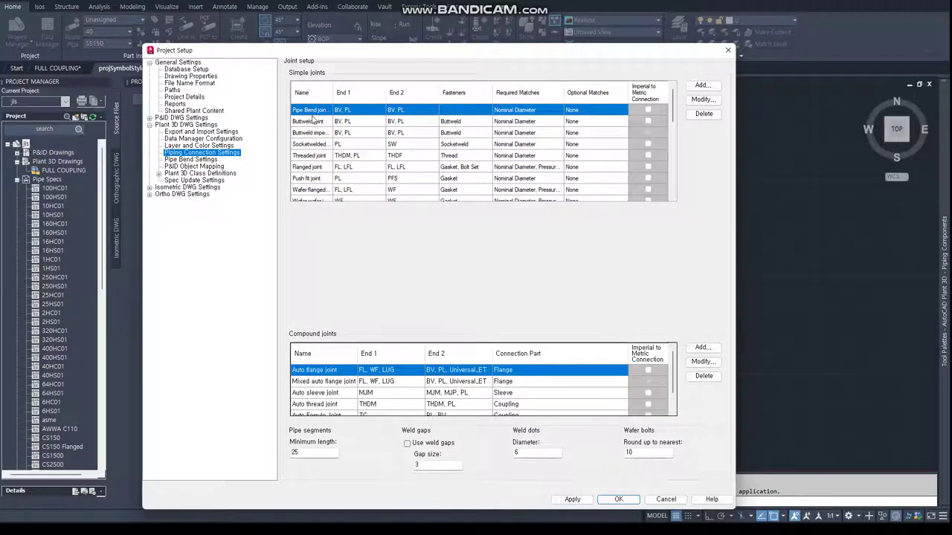
left_click(313, 121)
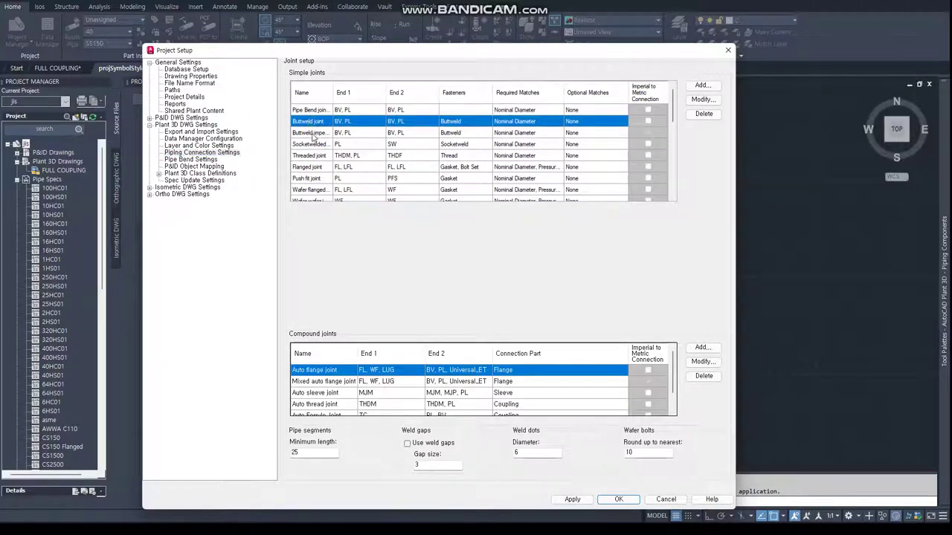
left_click(313, 133)
left_click(312, 110)
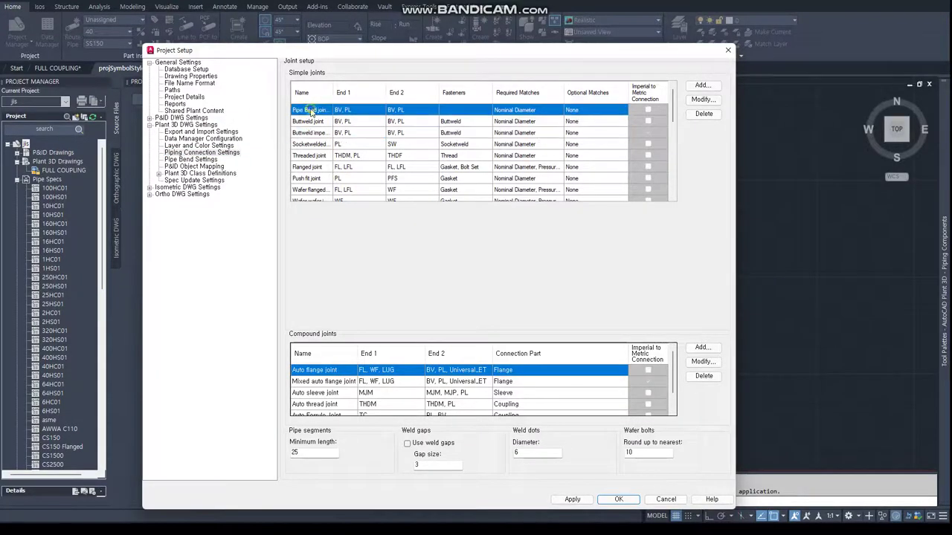
left_click(702, 100)
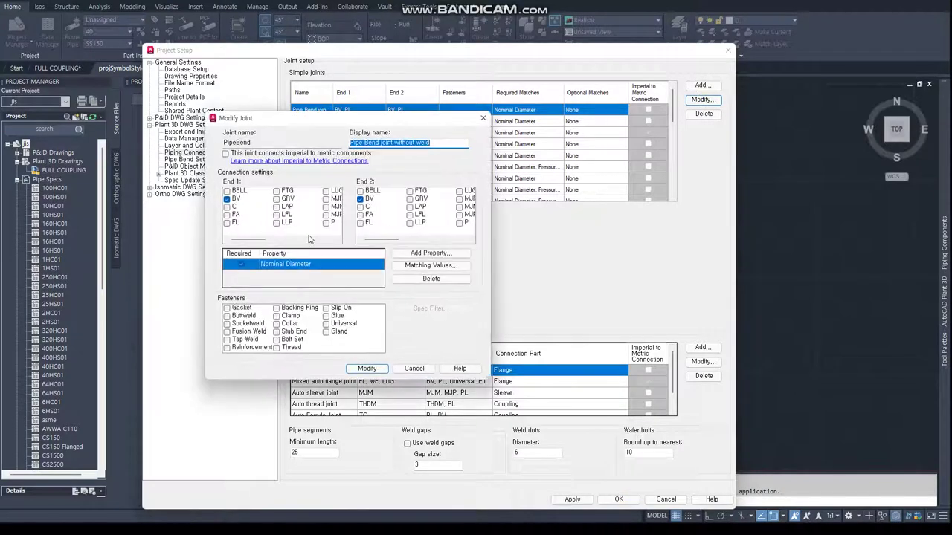
left_click(314, 239)
left_click(314, 239)
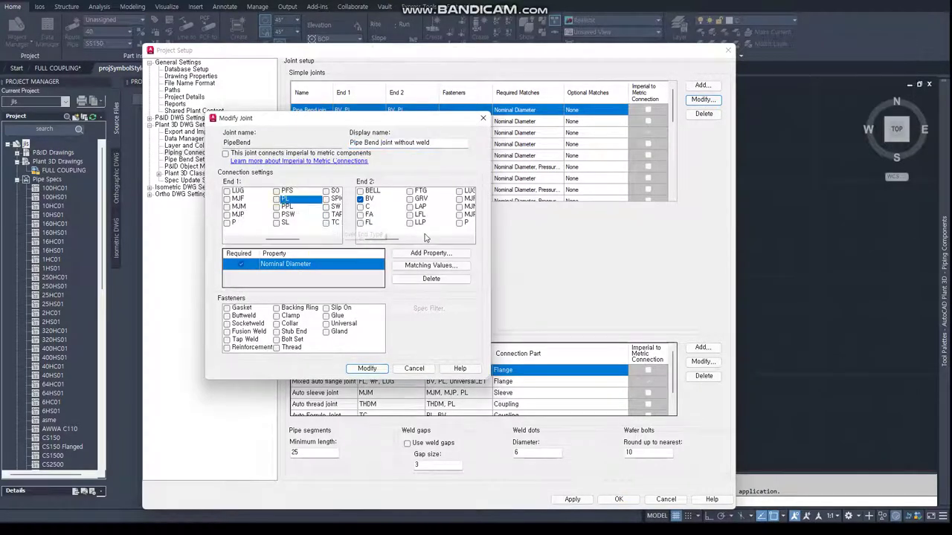
left_click_drag(423, 240, 457, 240)
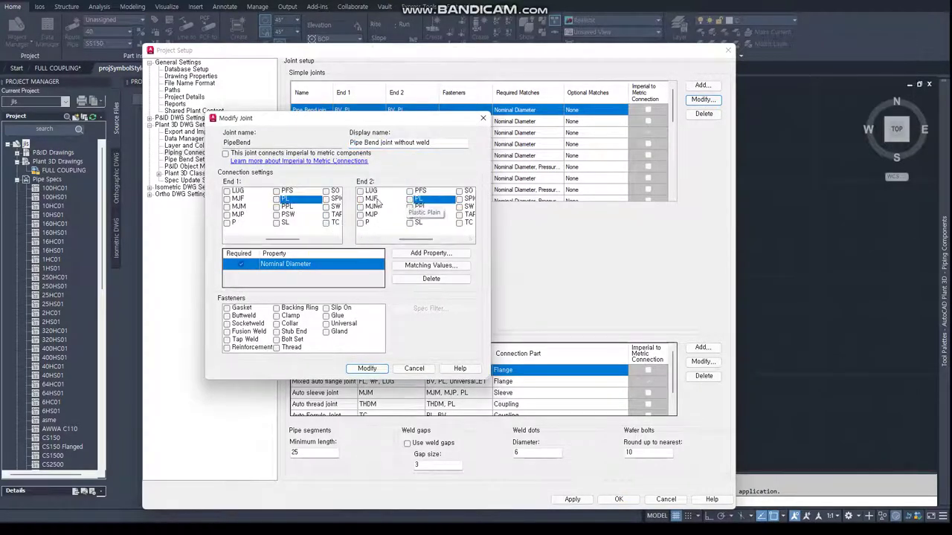
left_click(371, 369)
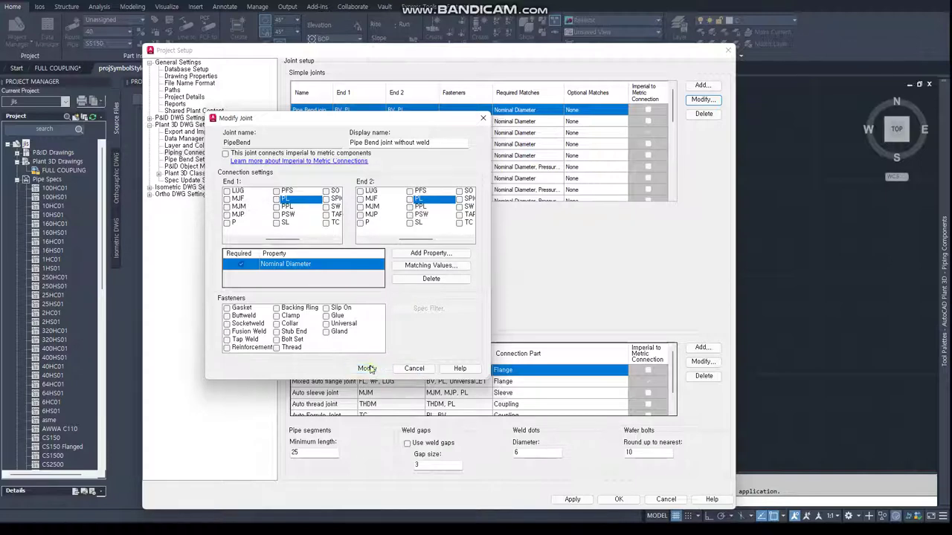
Remove PL from End 1 and End 2 of the Buttweld joint
left_click(386, 124)
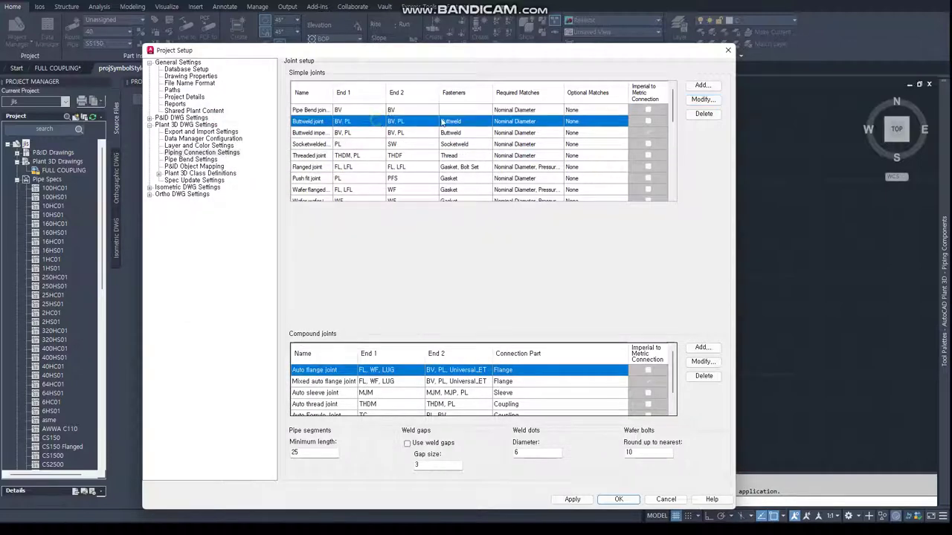
left_click(701, 100)
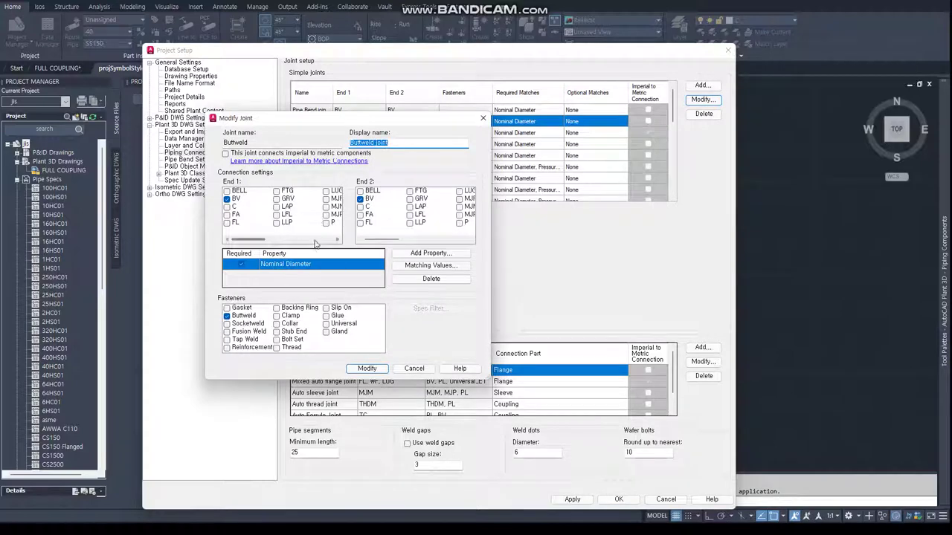
left_click_drag(249, 239, 282, 239)
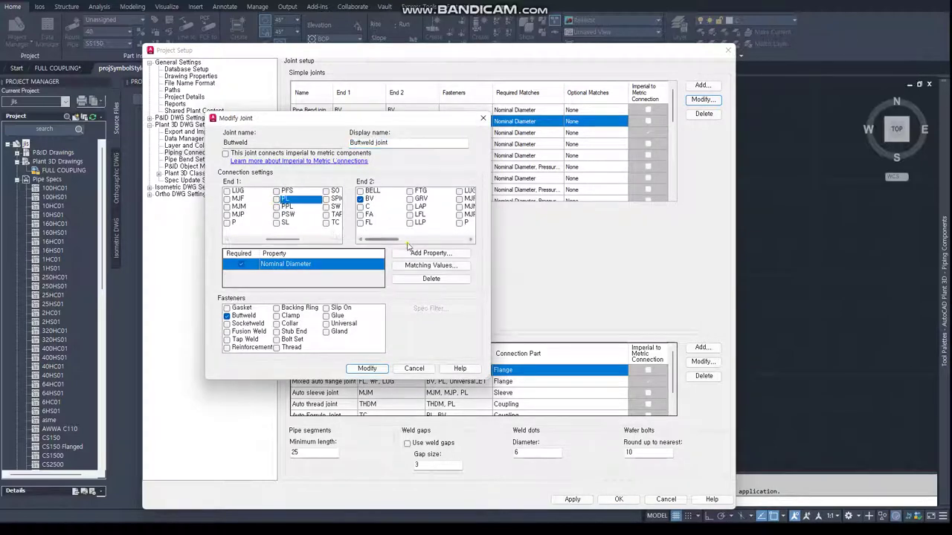
left_click_drag(372, 239, 417, 239)
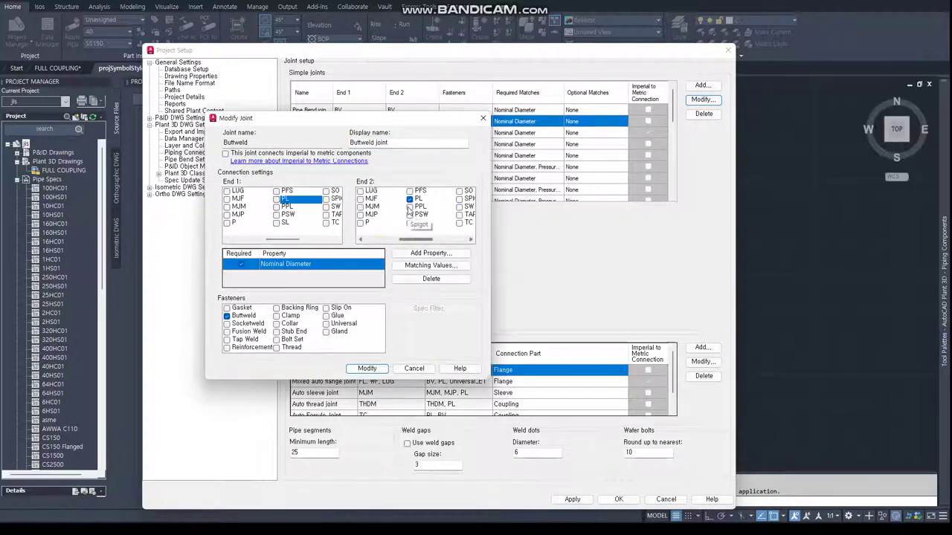
left_click(366, 368)
Remove PL from both ends of the imperial-to-metric Buttweld joint, leaving BV
left_click(399, 134)
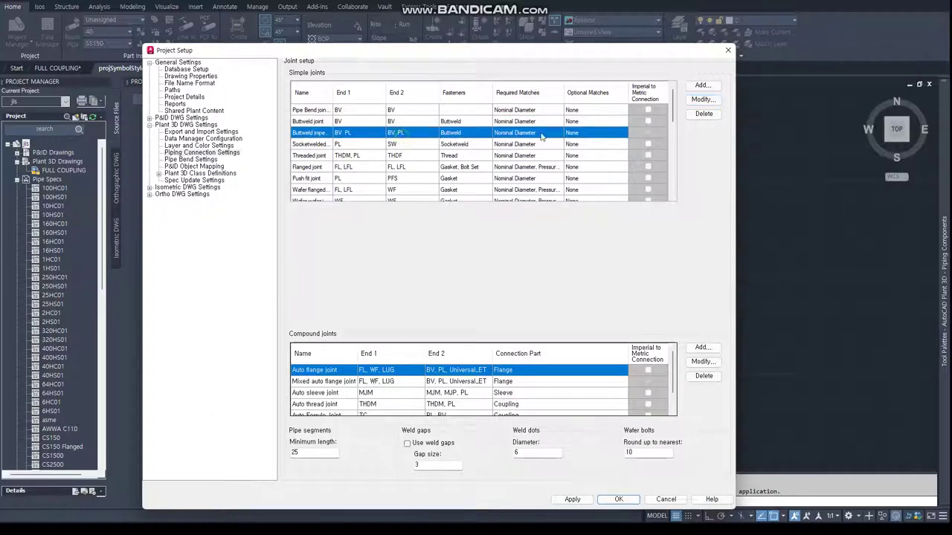
left_click(703, 100)
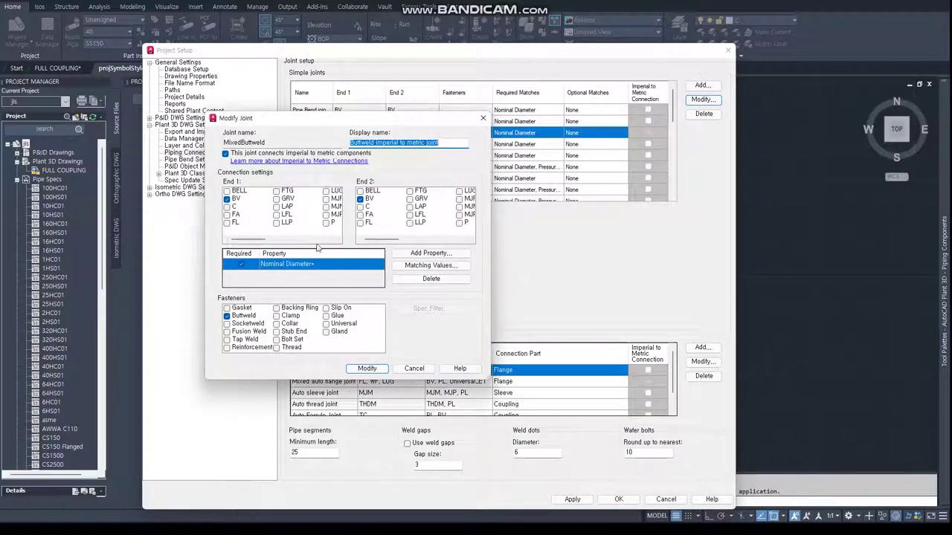
left_click_drag(248, 239, 283, 239)
left_click(283, 200)
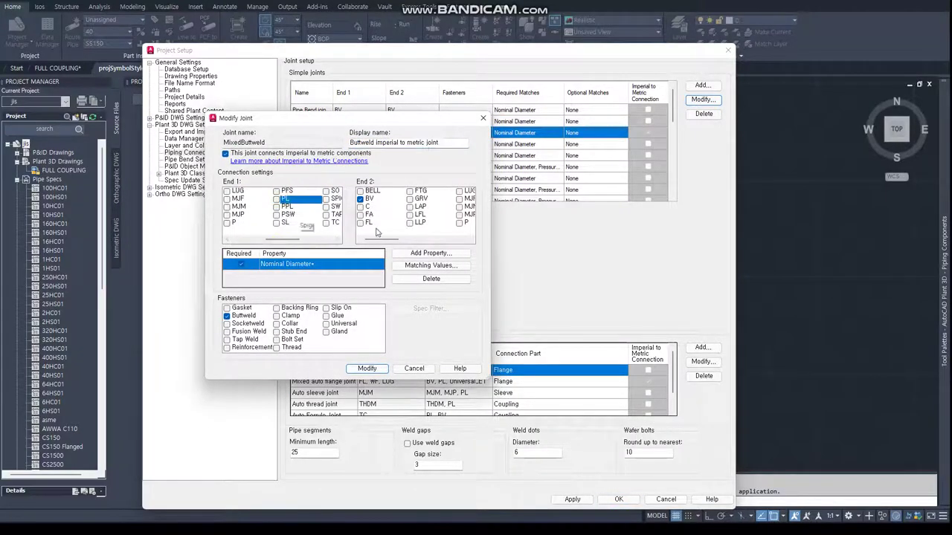
left_click_drag(381, 239, 416, 238)
left_click(412, 200)
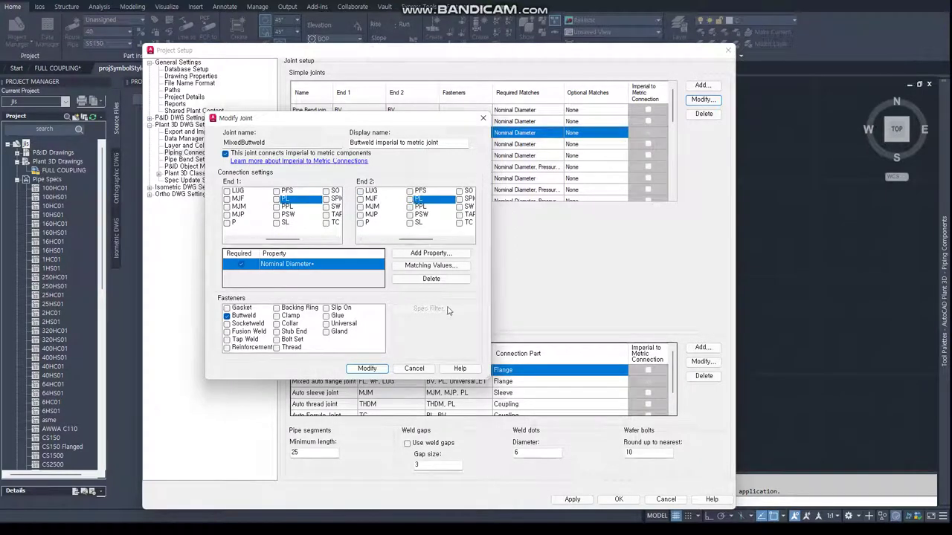
left_click(366, 369)
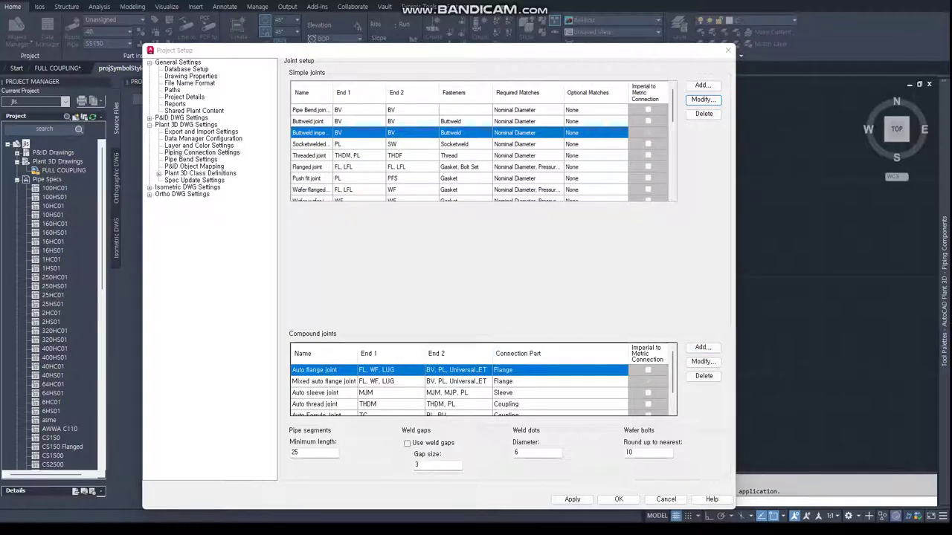
key("alt+Tab")
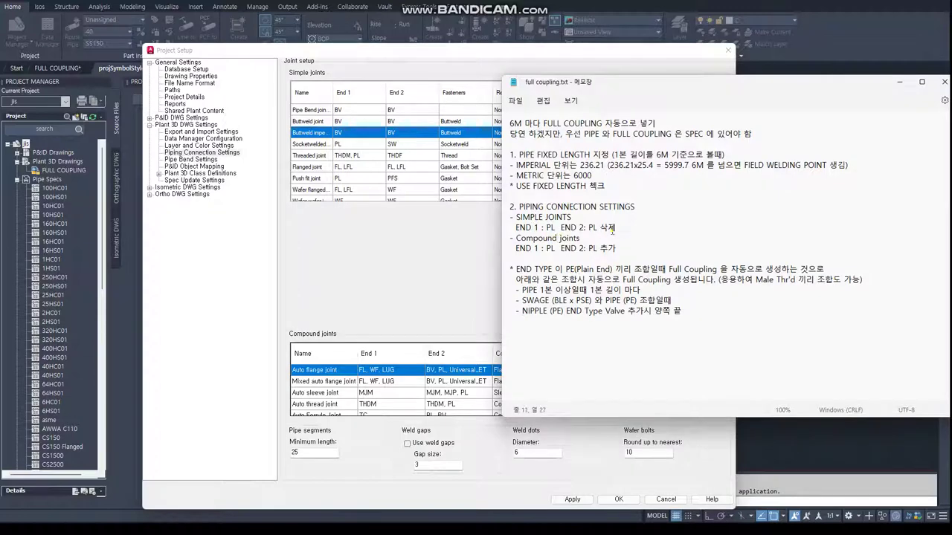
Check the simple and compound joint steps in the notes, then add a new compound joint
left_click_drag(613, 230, 482, 214)
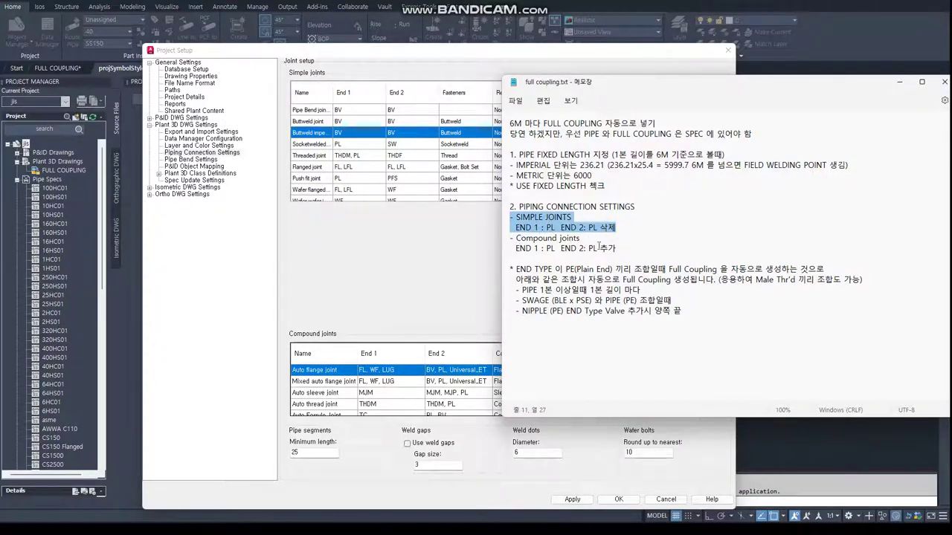
left_click_drag(623, 249, 498, 239)
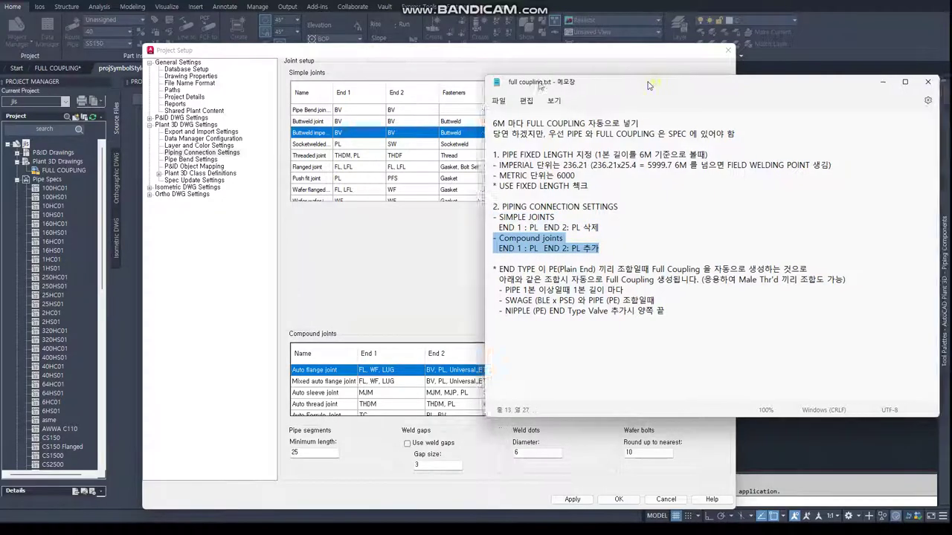
left_click(532, 333)
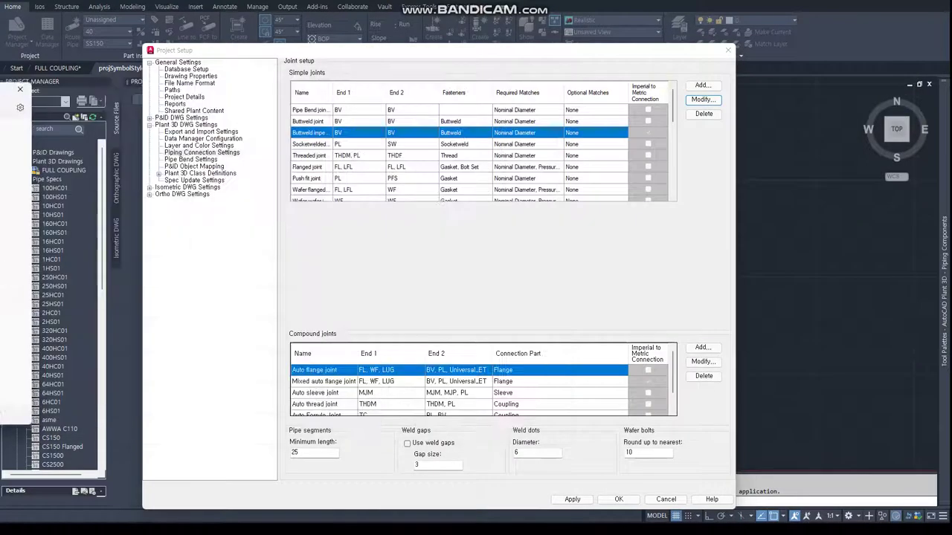
left_click(702, 347)
type("autocplg")
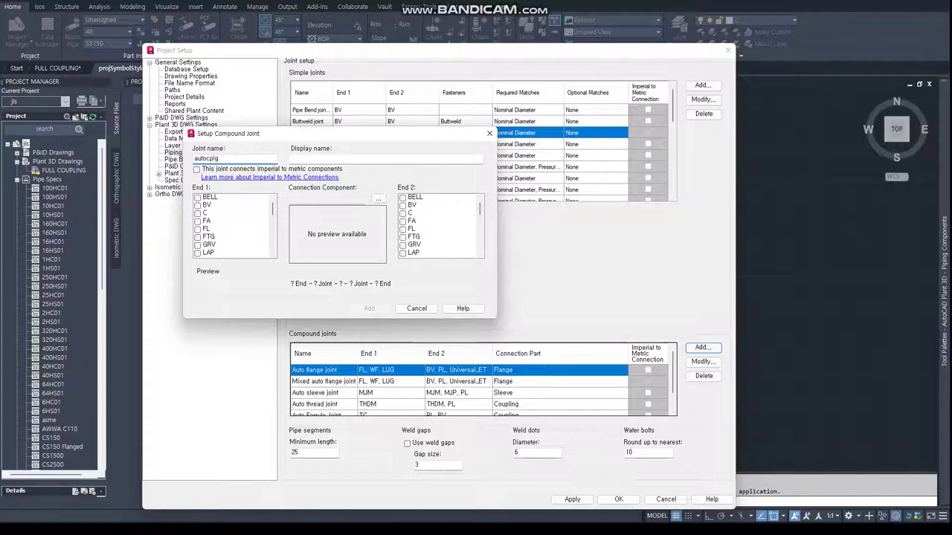
Name the compound joint Auto Full Coupling and set PL for End 1 and End 2
left_click(320, 158)
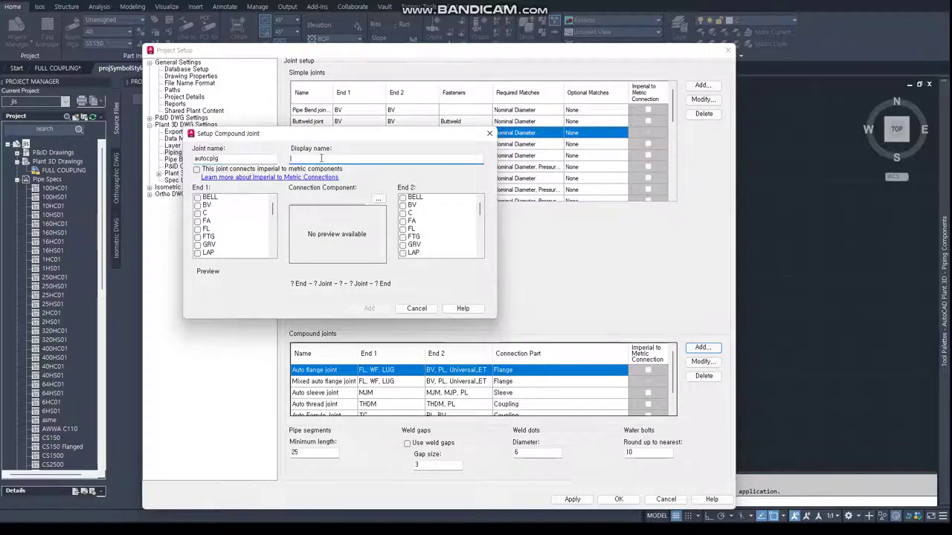
type("Auto Full Coupling")
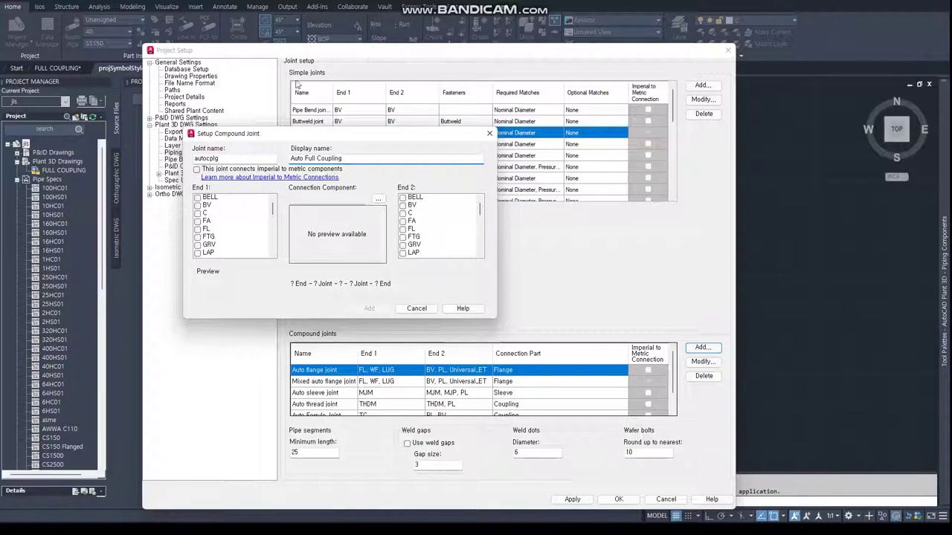
scroll(270, 237, "down", 2)
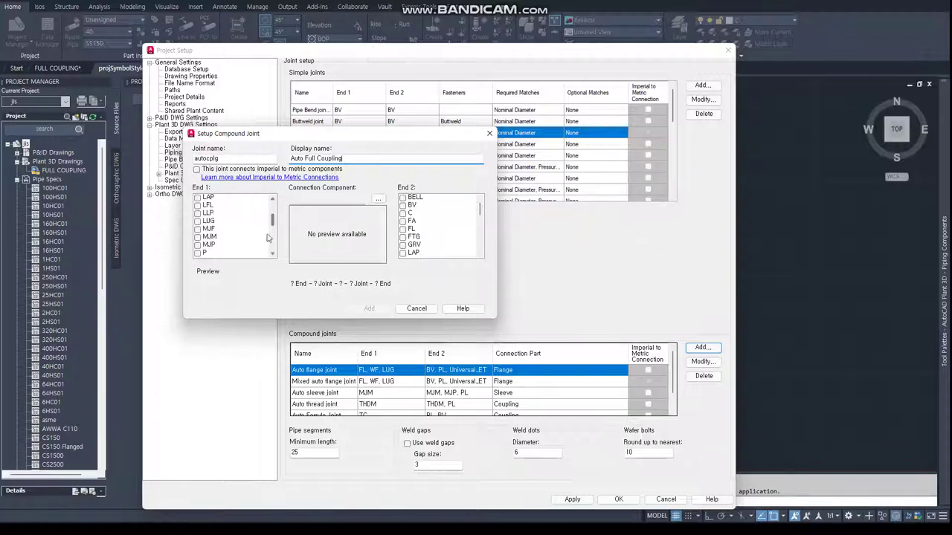
scroll(238, 234, "down", 1)
scroll(213, 223, "down", 1)
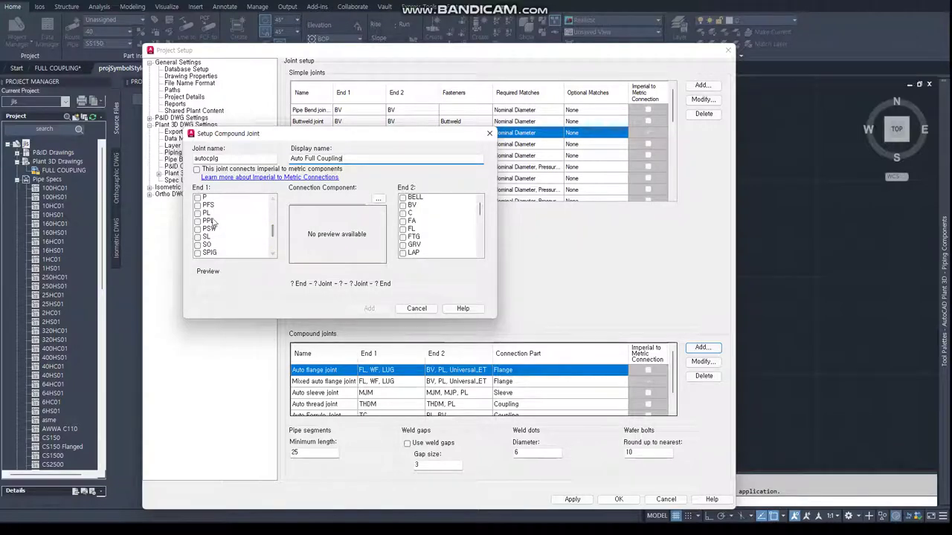
left_click(197, 214)
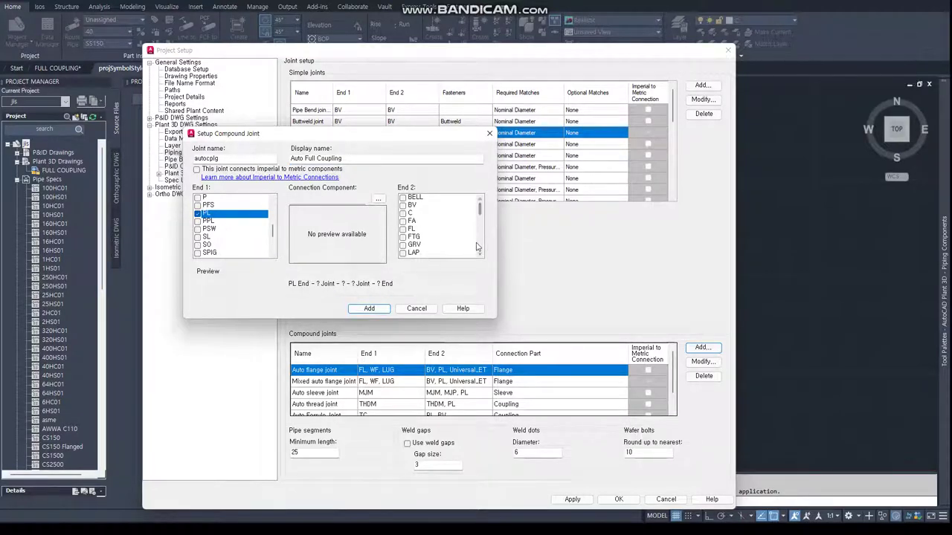
scroll(416, 226, "down", 1)
scroll(416, 227, "down", 1)
scroll(417, 227, "down", 1)
scroll(418, 224, "down", 1)
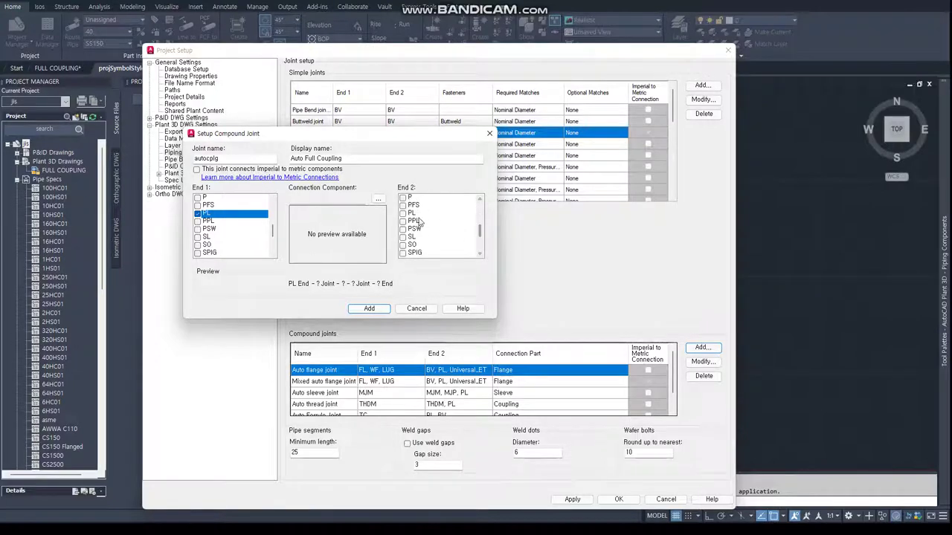
left_click(404, 214)
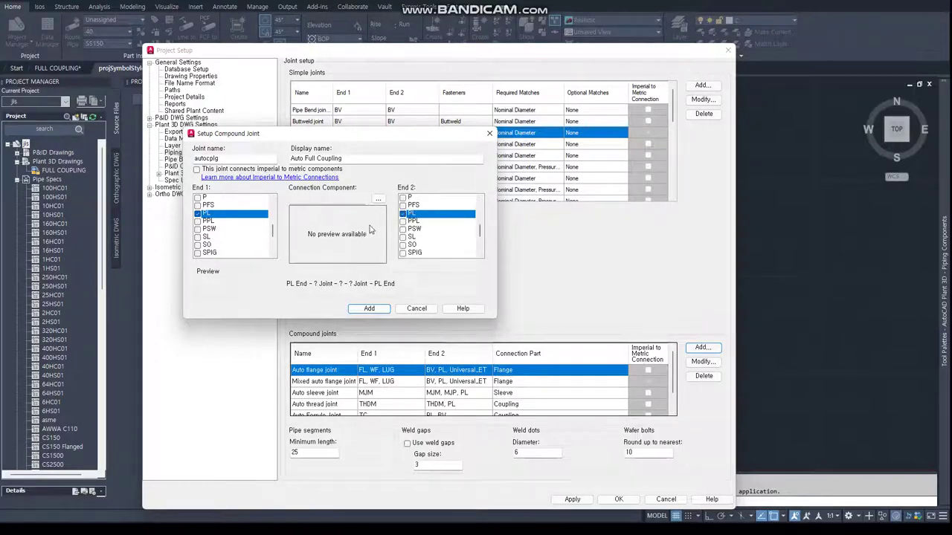
left_click(379, 201)
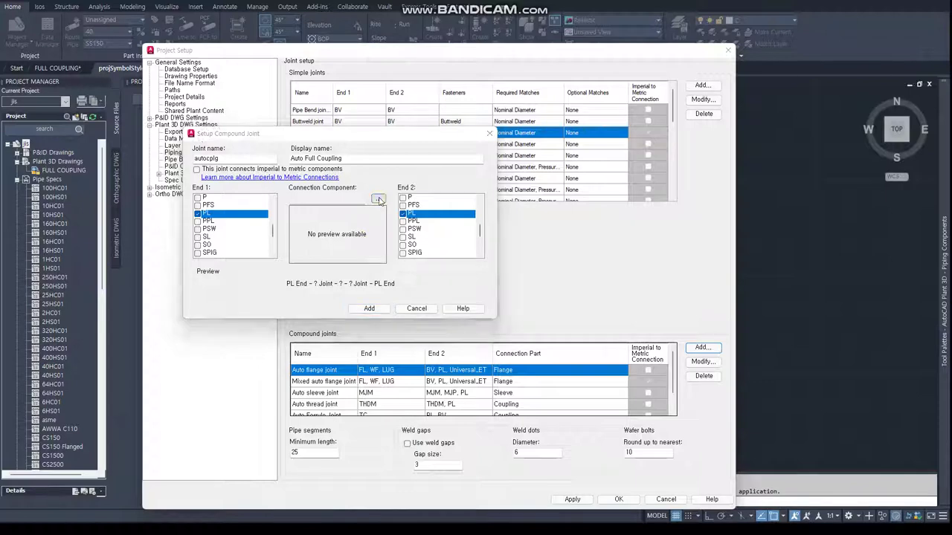
Use Coupling as the connection part with matching Nominal Diameter and add the joint
left_click_drag(275, 130, 300, 126)
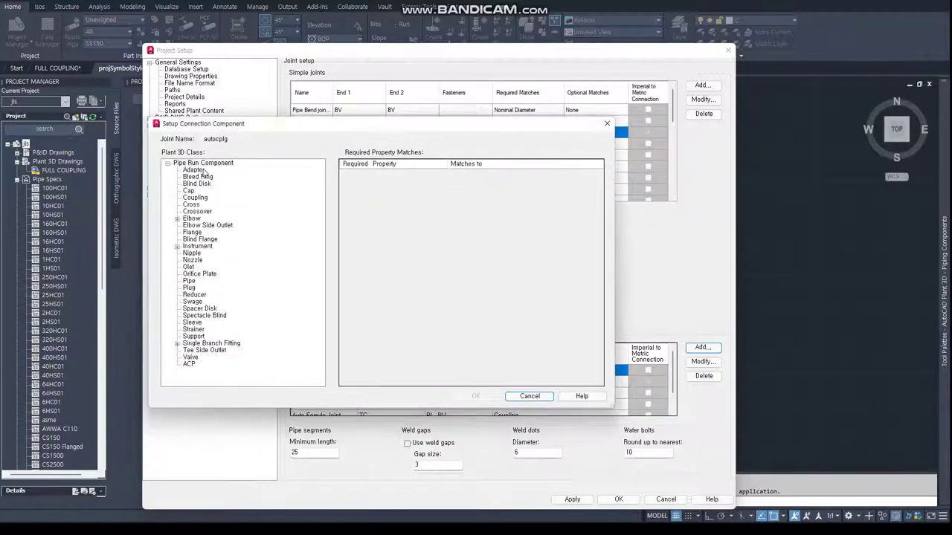
left_click(196, 198)
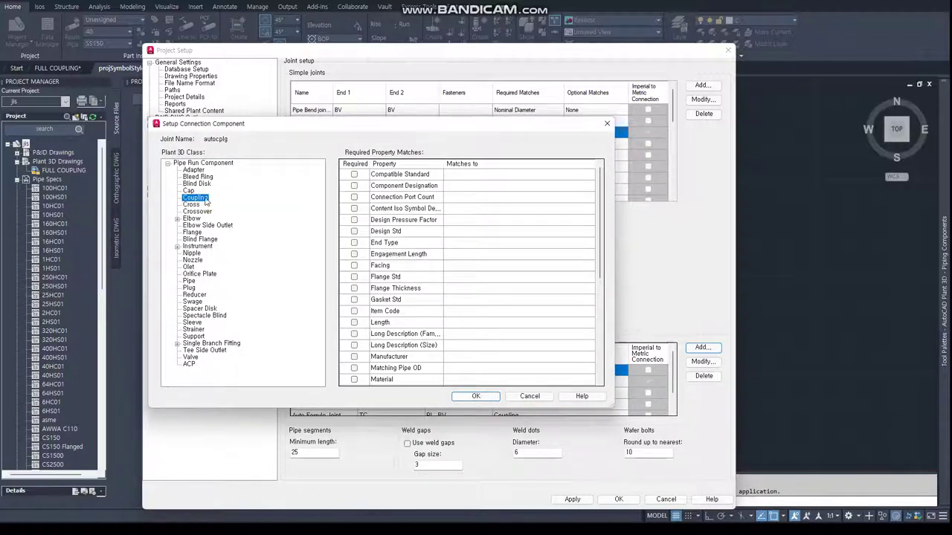
scroll(468, 297, "down", 5)
left_click(354, 219)
scroll(388, 215, "down", 1)
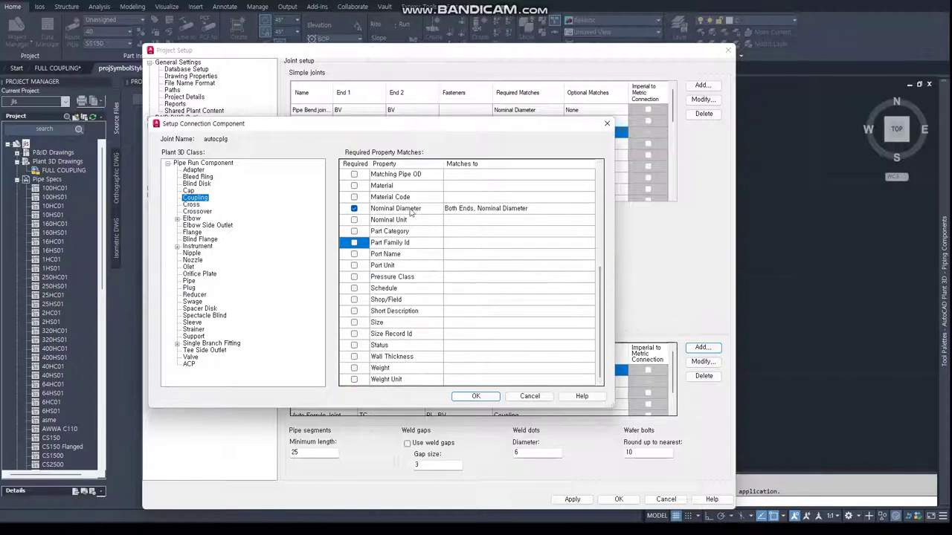
left_click(476, 396)
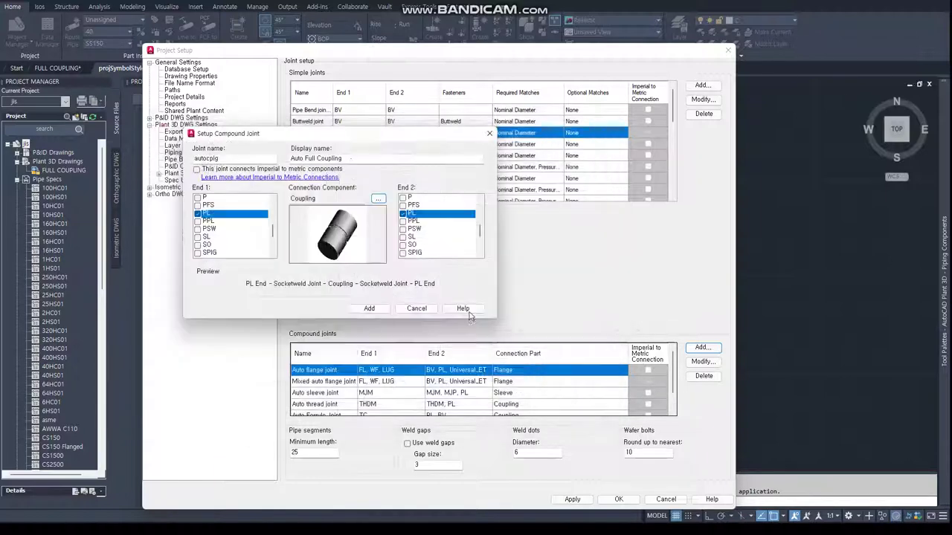
left_click(368, 310)
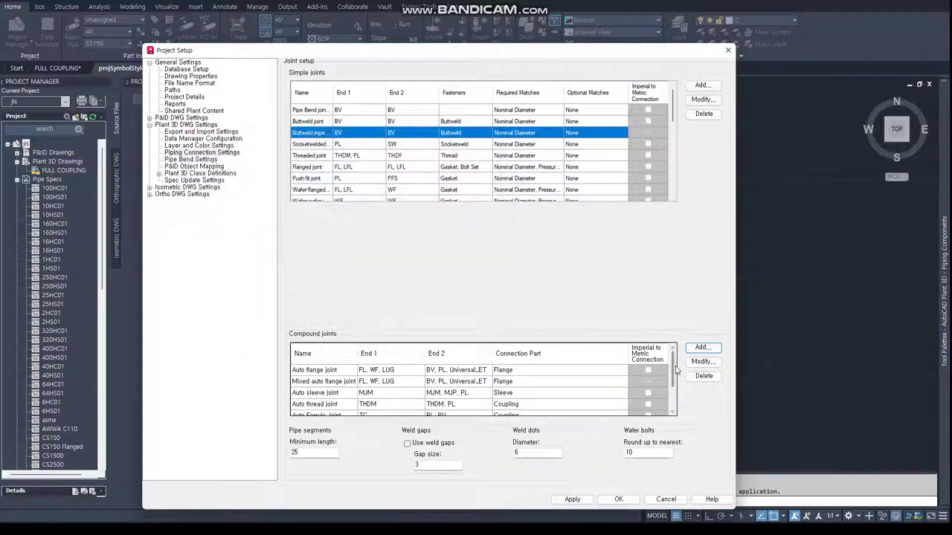
Confirm Auto Full Coupling is listed, then Apply and OK to close Project Setup
scroll(675, 370, "down", 3)
left_click(587, 403)
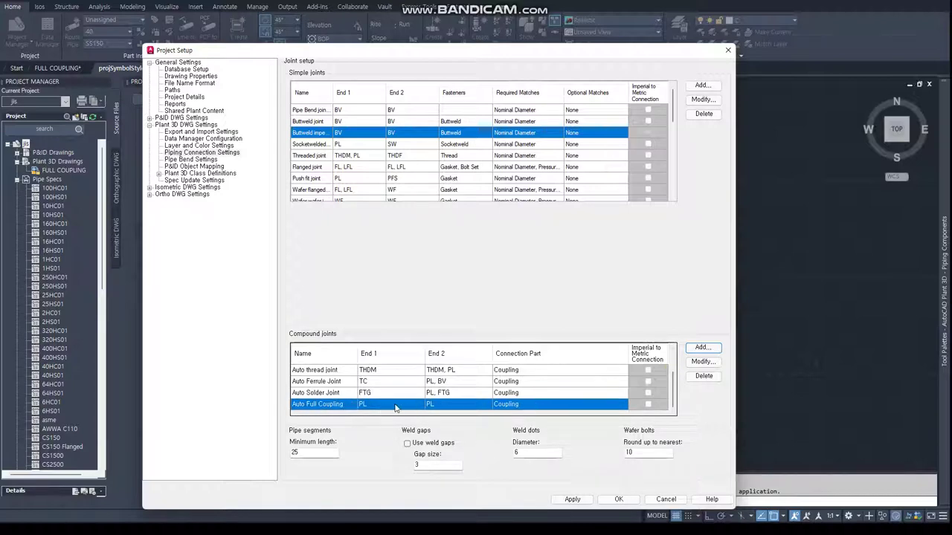
left_click_drag(440, 51, 422, 20)
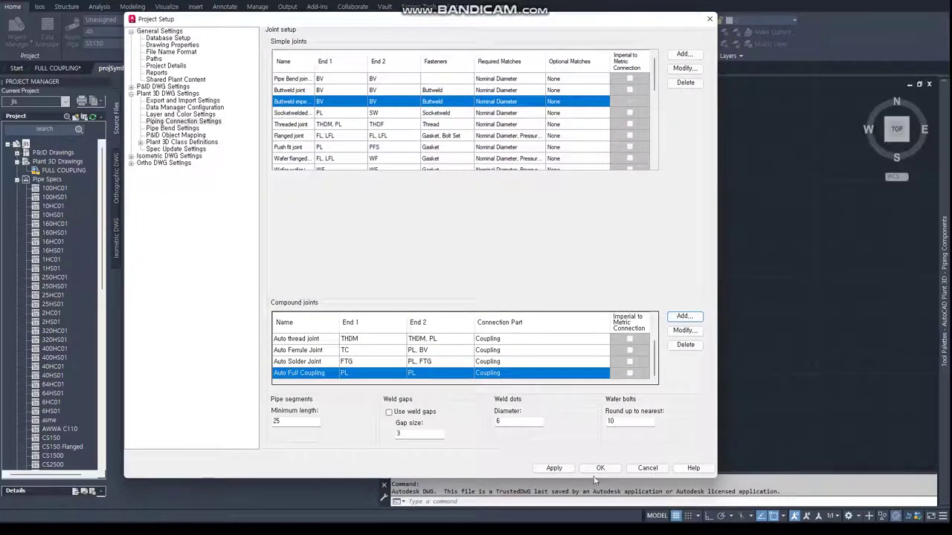
left_click(554, 468)
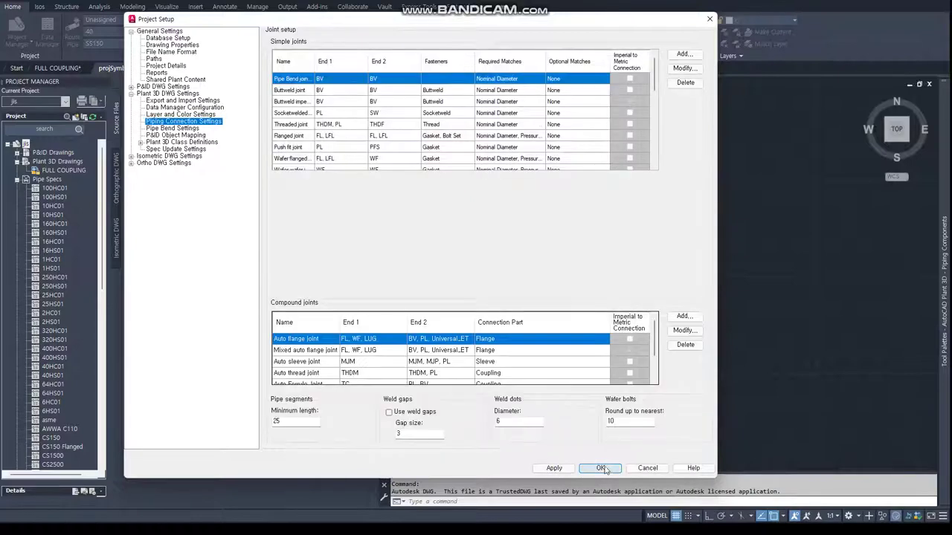
left_click(602, 468)
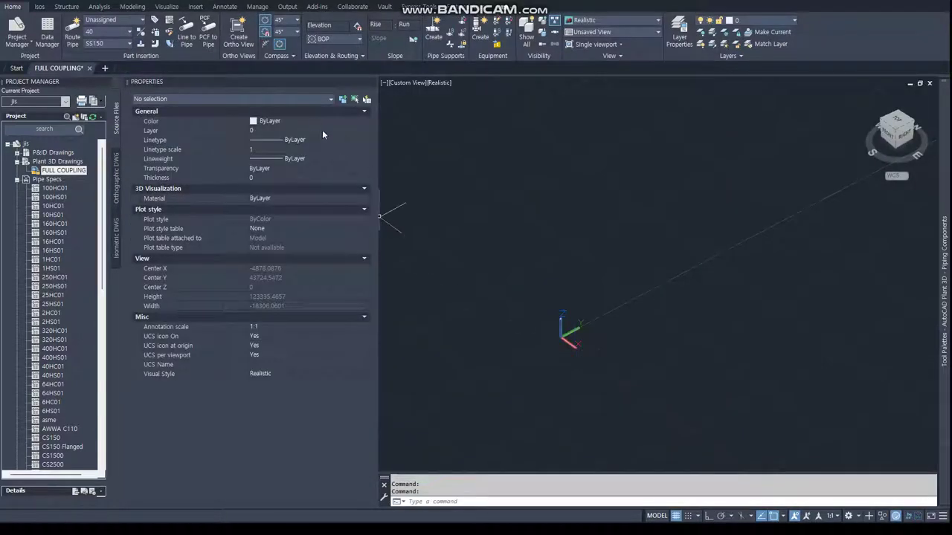
left_click(122, 44)
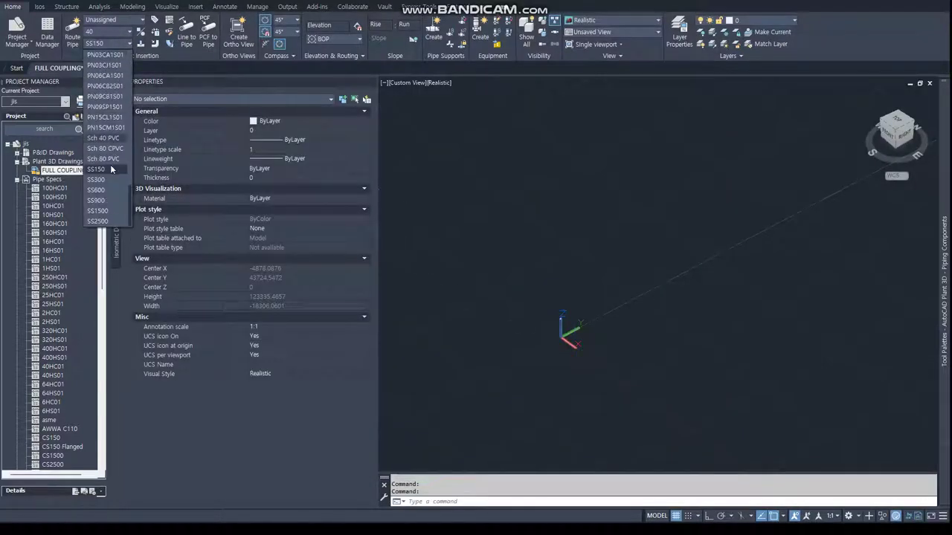
Keep the pipe spec on SS150 and route a short three-point test pipe
left_click(110, 160)
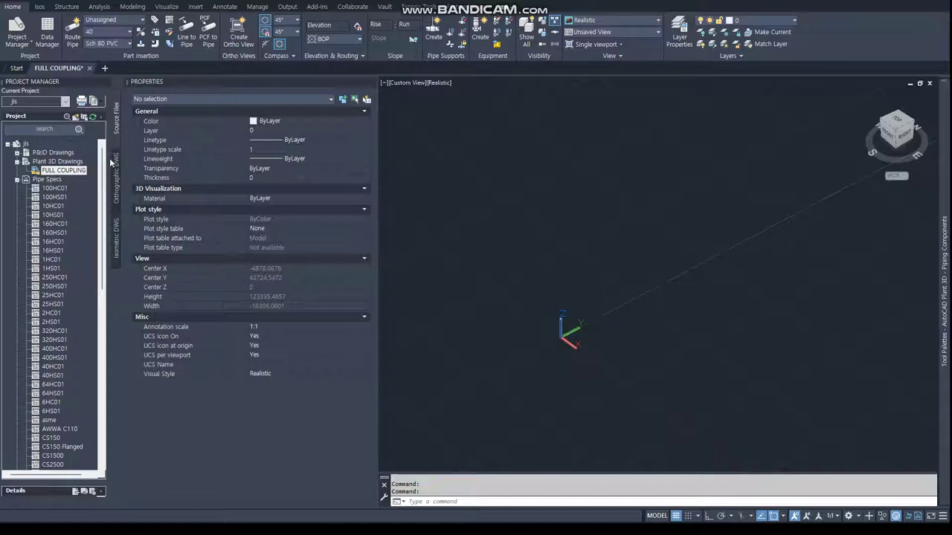
left_click(113, 44)
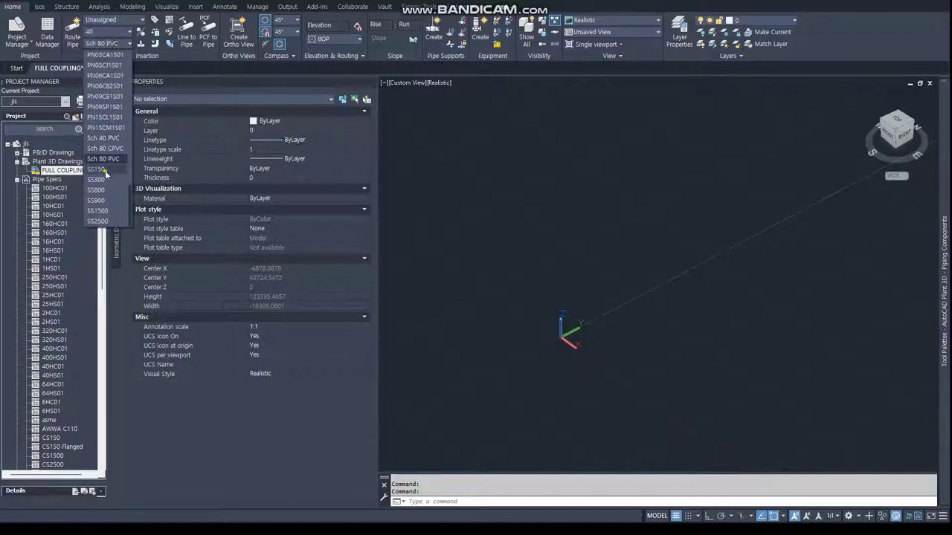
left_click(105, 170)
left_click(73, 33)
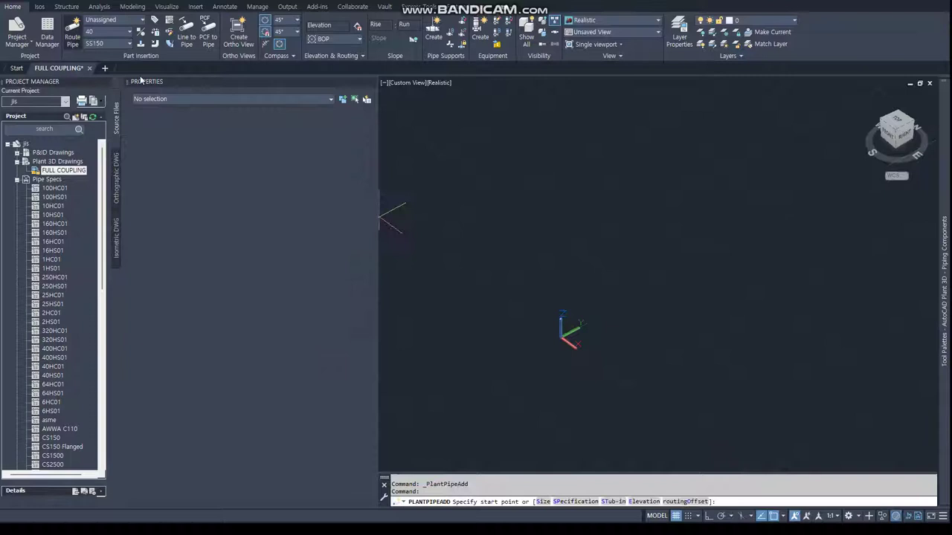
left_click(430, 269)
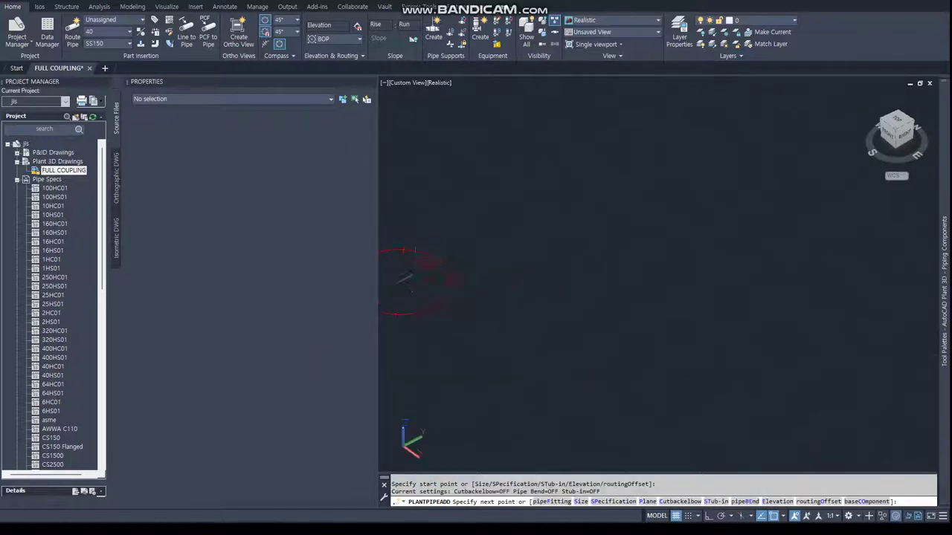
left_click(398, 251)
left_click(447, 283)
key("Return")
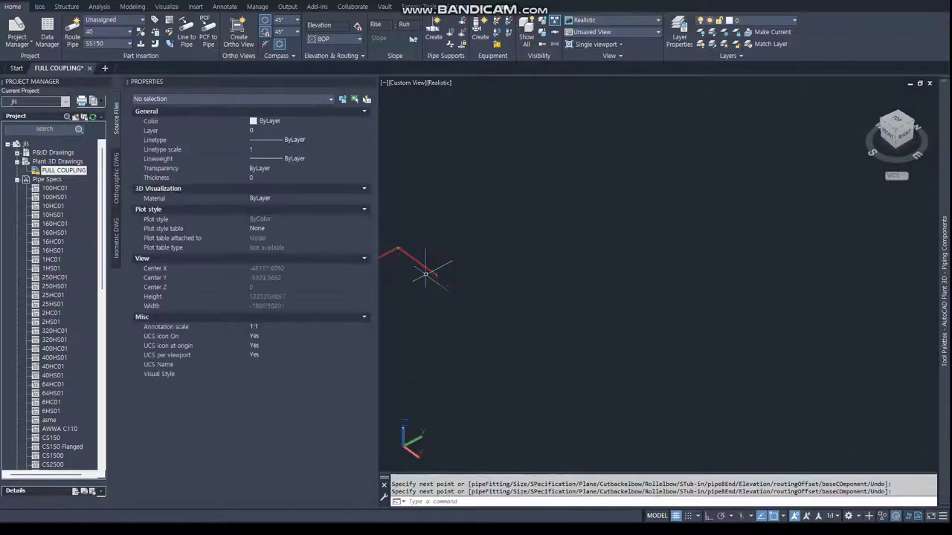
Select the new pipe, cancel the edit, and begin a second pipe from a new start point
left_click(405, 256)
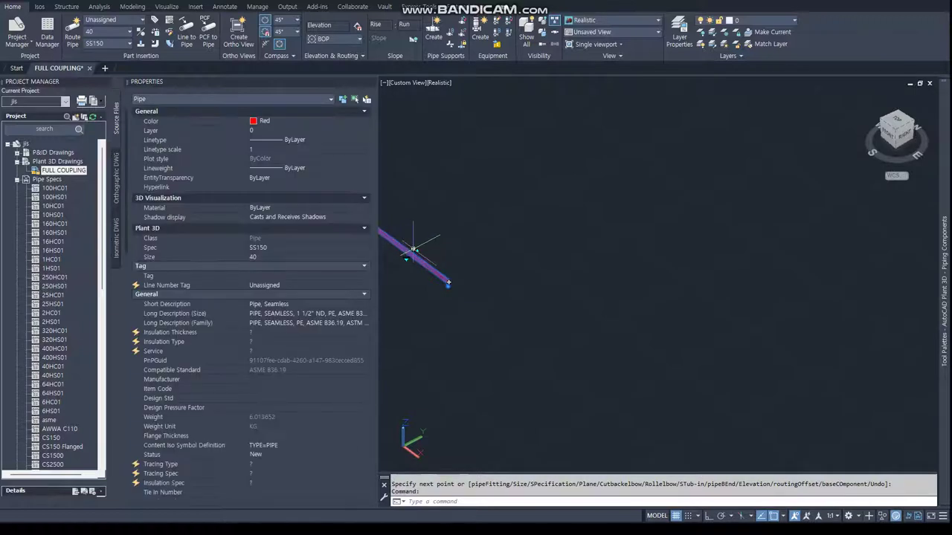
left_click(413, 249)
key("Escape")
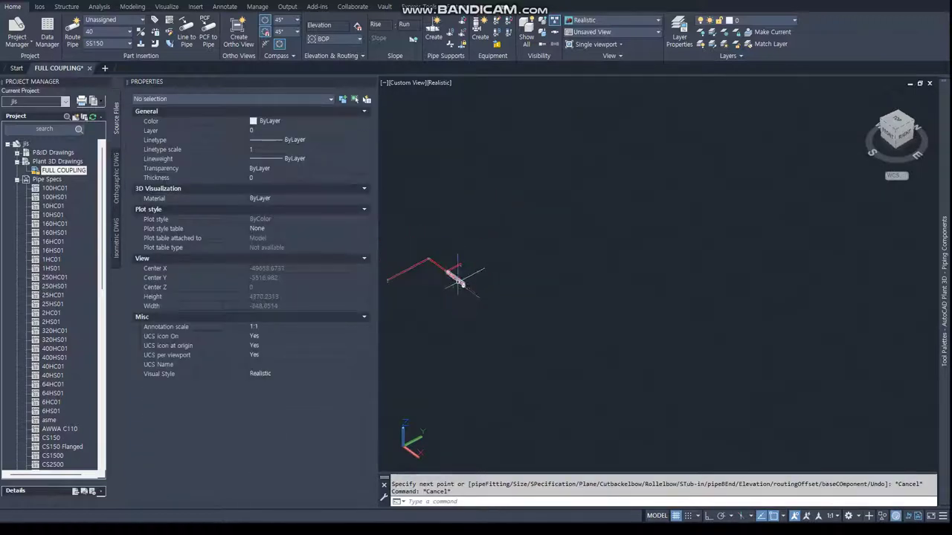
middle_click_drag(459, 281, 533, 319)
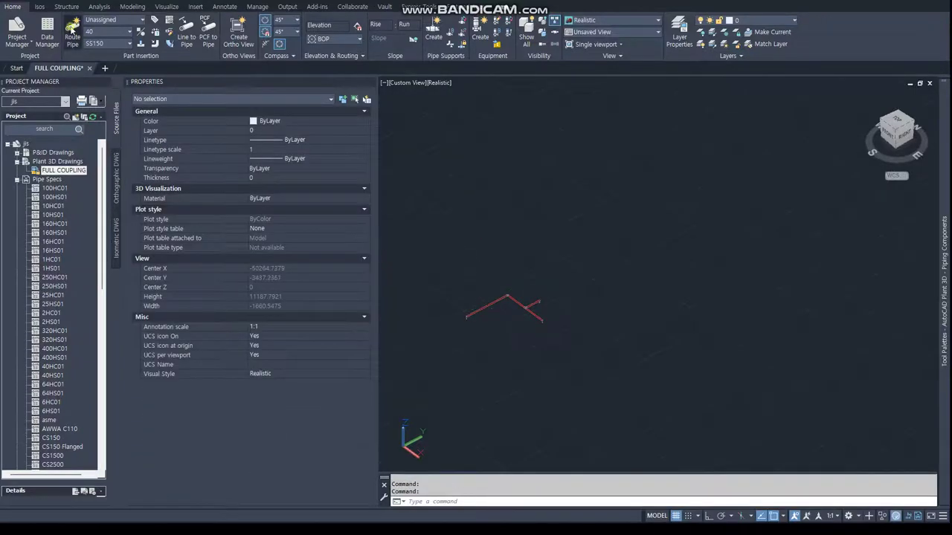
left_click(72, 34)
left_click(451, 291)
Finish the long SS150 size 40 pipe with its end point up-right
scroll(454, 289, "up", 3)
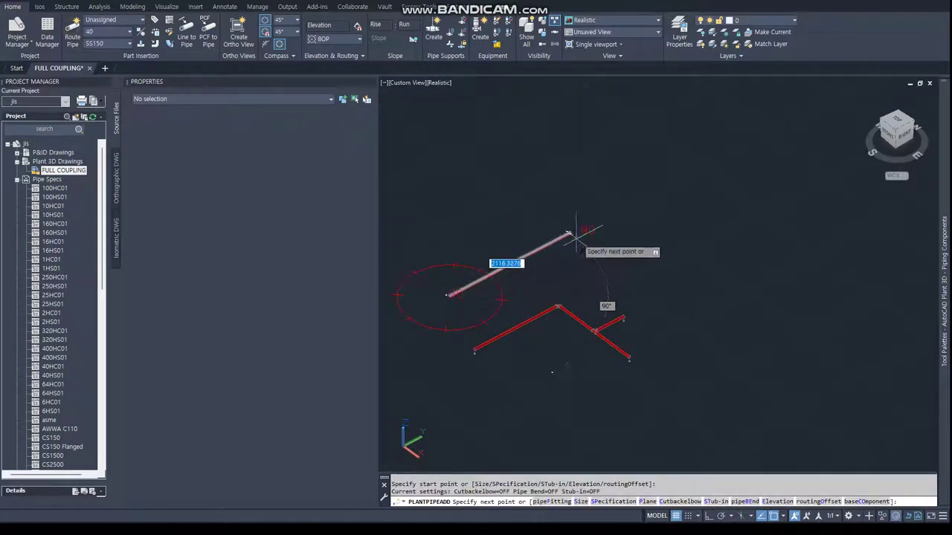
scroll(654, 190, "up", 3)
scroll(569, 281, "down", 4)
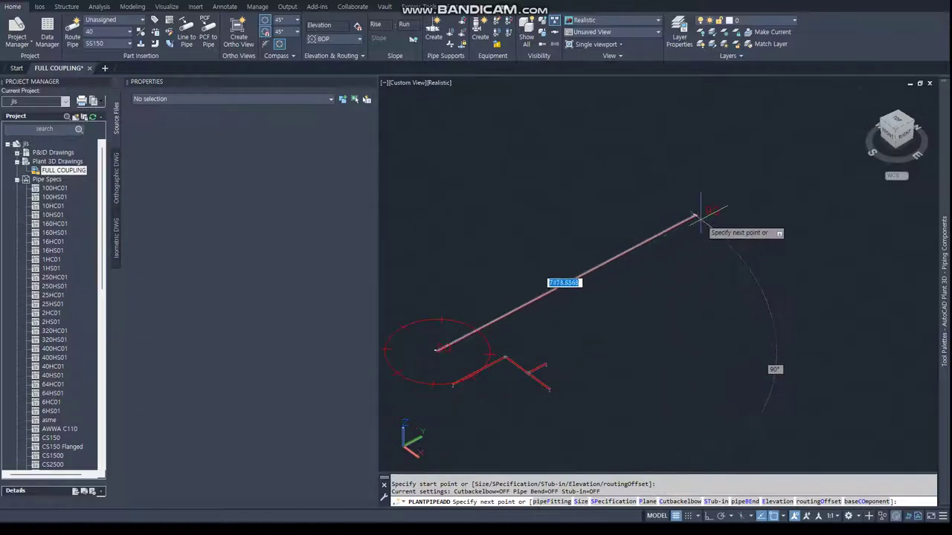
left_click(775, 181)
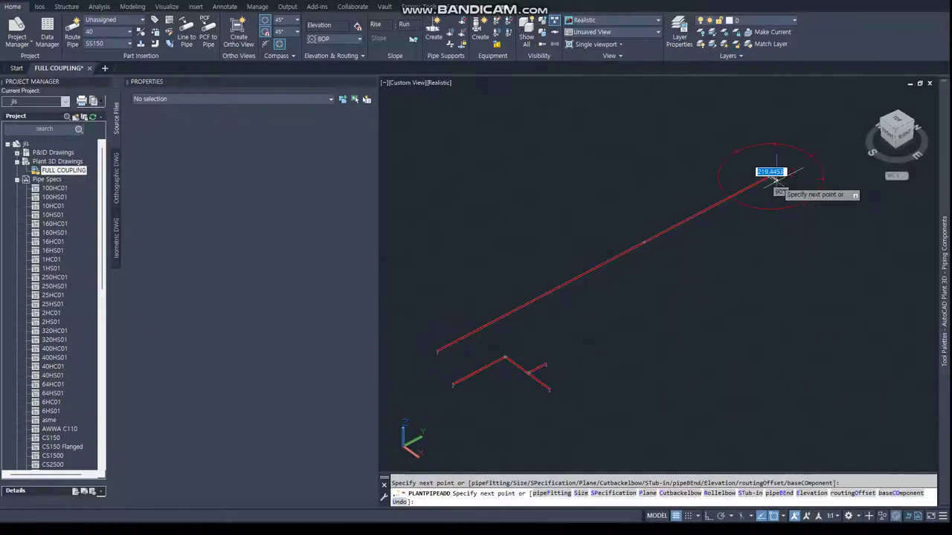
key("Return")
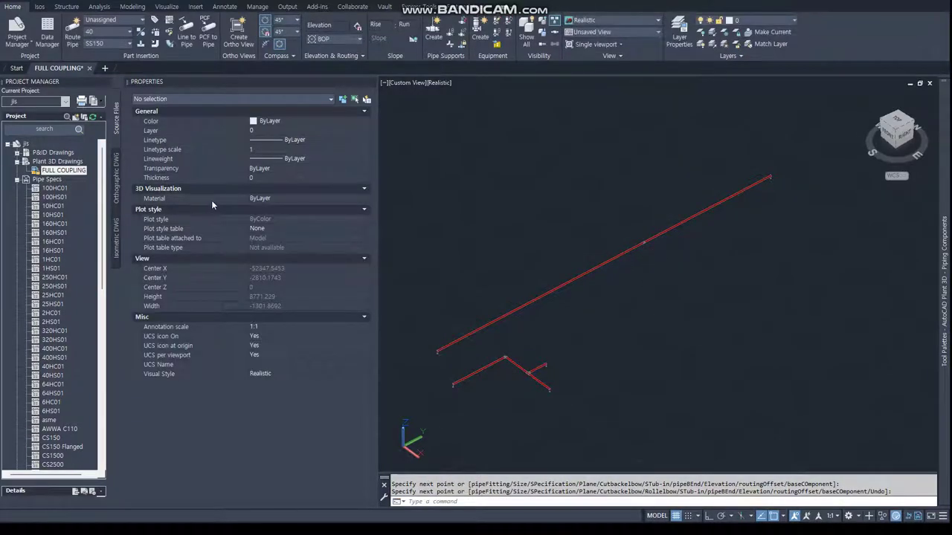
Zoom in and select the coupling joining the long pipe's lengths to inspect it
left_click(641, 251)
scroll(643, 251, "up", 3)
scroll(647, 251, "up", 2)
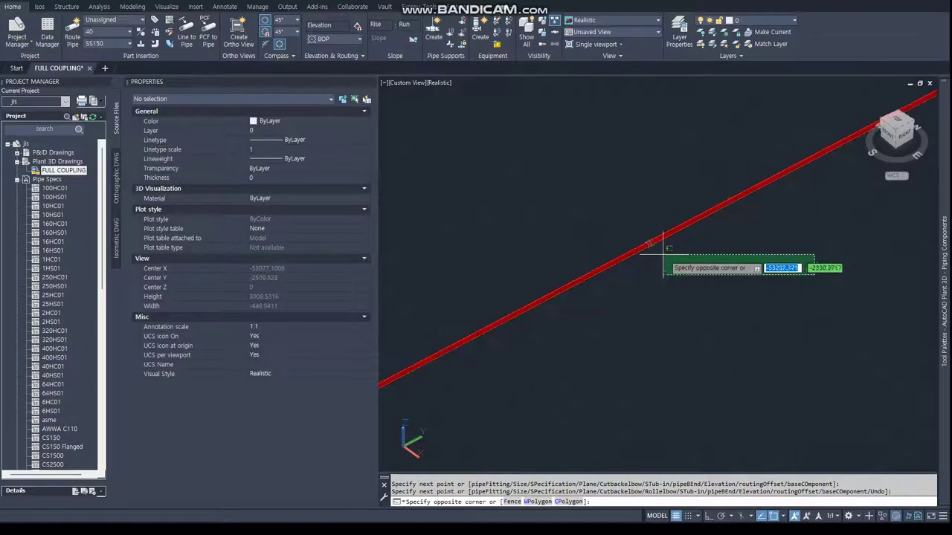
key("Escape")
left_click(649, 245)
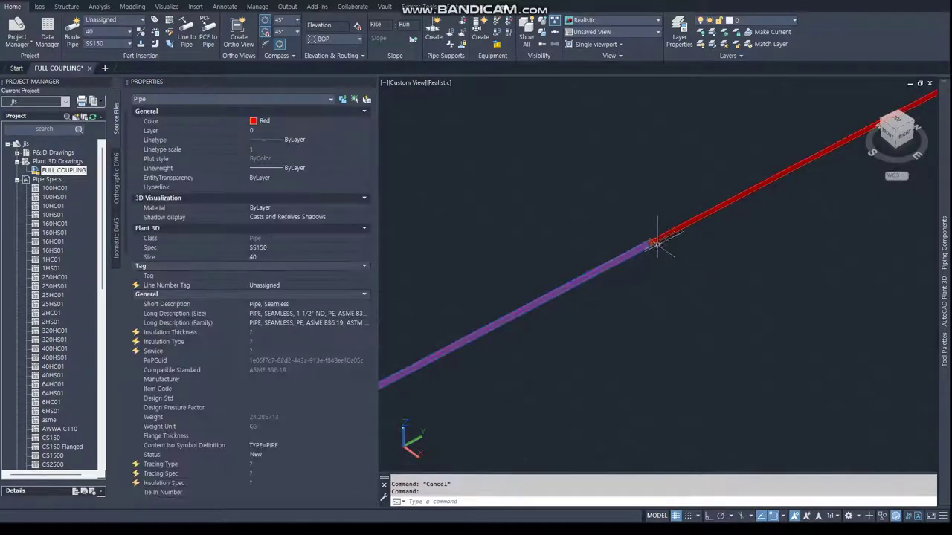
key("Escape")
left_click(649, 244)
key("Escape")
scroll(622, 287, "down", 3)
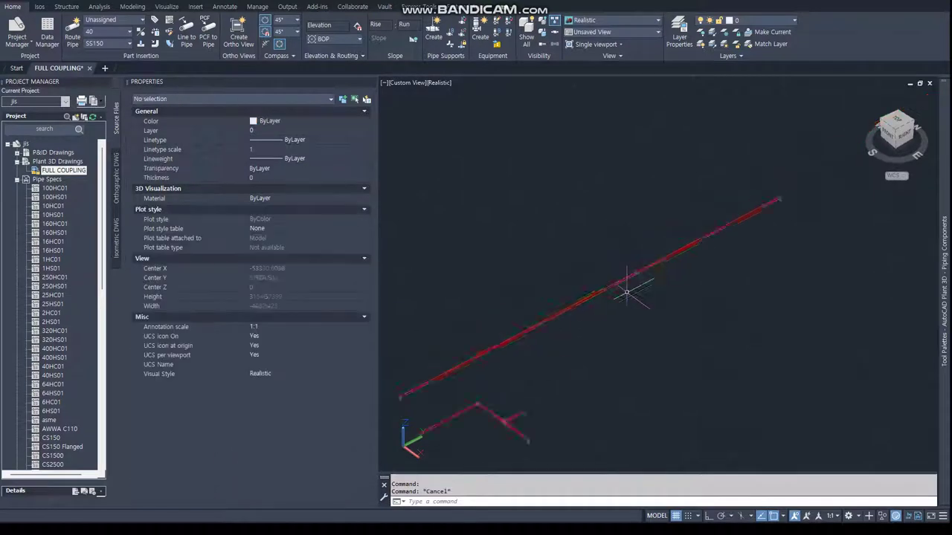
scroll(614, 269, "down", 2)
Route another straight size 40 SS150 pipe up-right, then pick the routed pipe
left_click(72, 33)
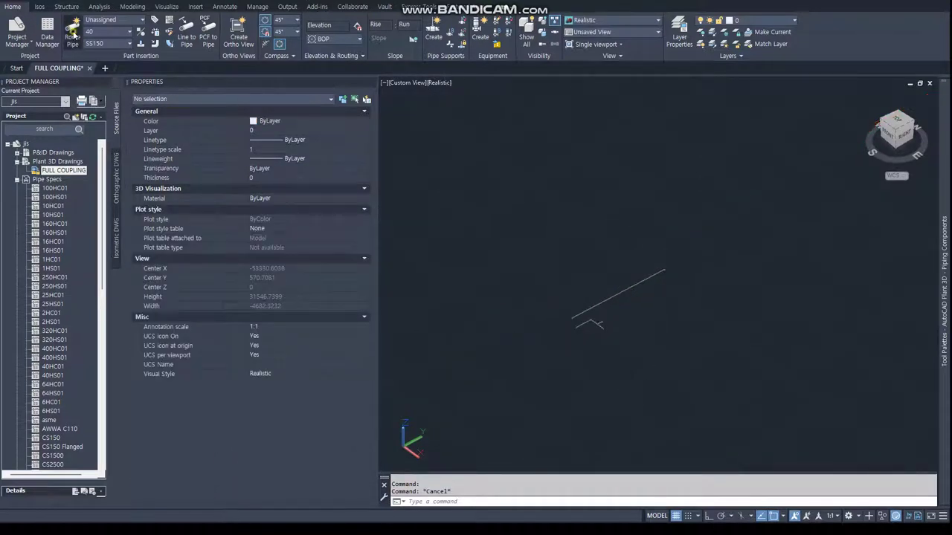
left_click(510, 293)
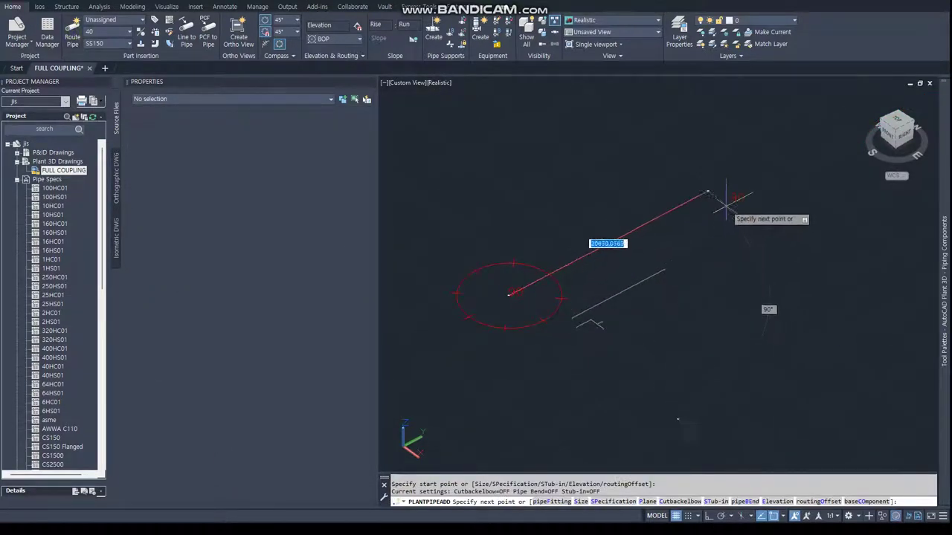
left_click(773, 160)
key("Return")
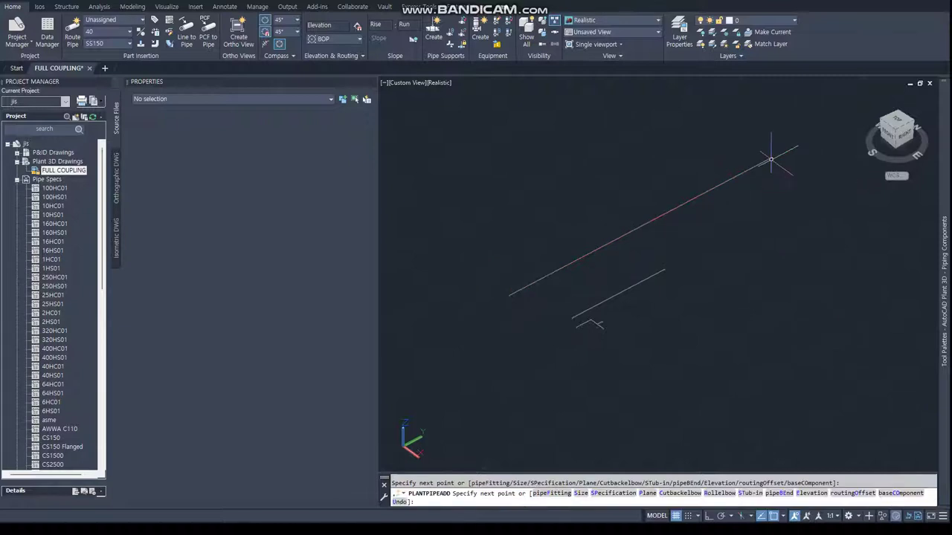
scroll(548, 270, "up", 3)
scroll(628, 241, "up", 3)
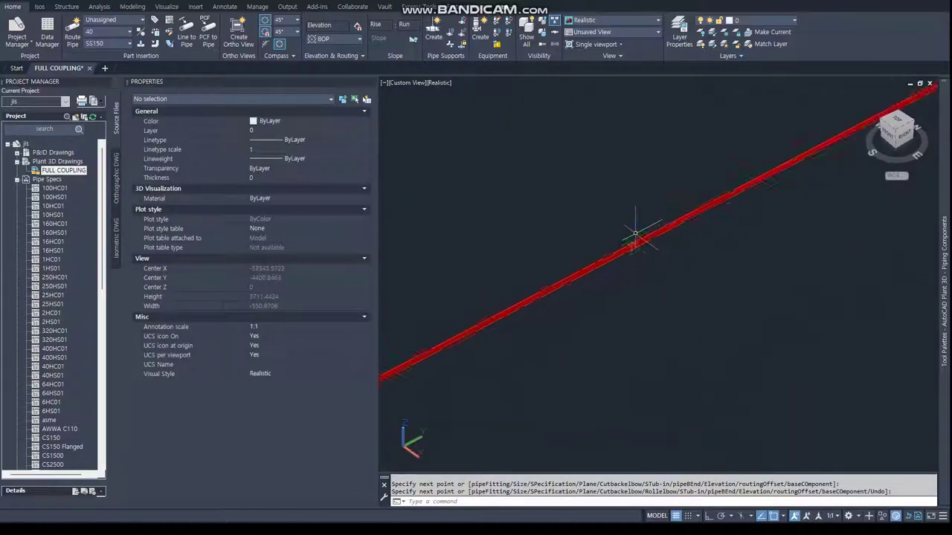
scroll(633, 232, "up", 2)
scroll(632, 246, "down", 4)
scroll(634, 250, "down", 5)
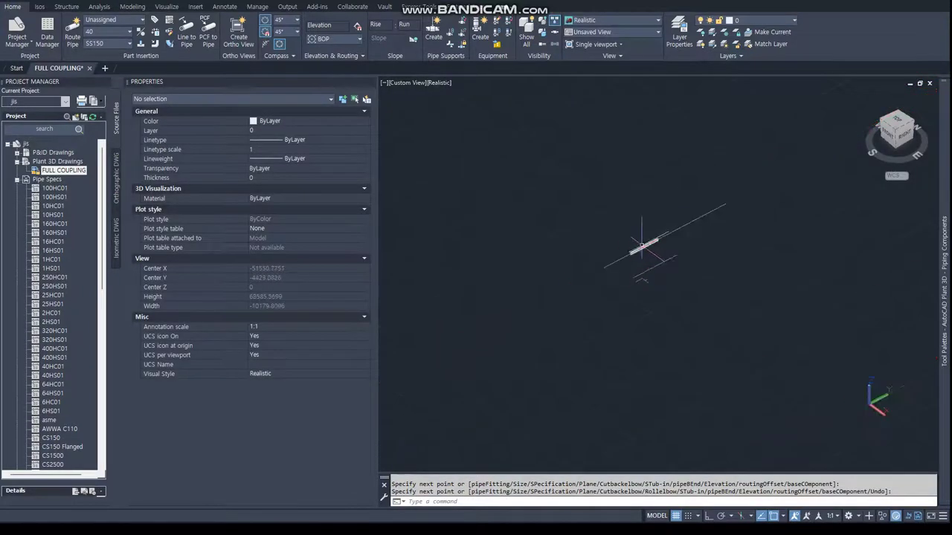
left_click(636, 249)
Select all 17 connected parts and create a Quick Iso with automatic split points turned off
right_click(642, 253)
mouse_move(684, 238)
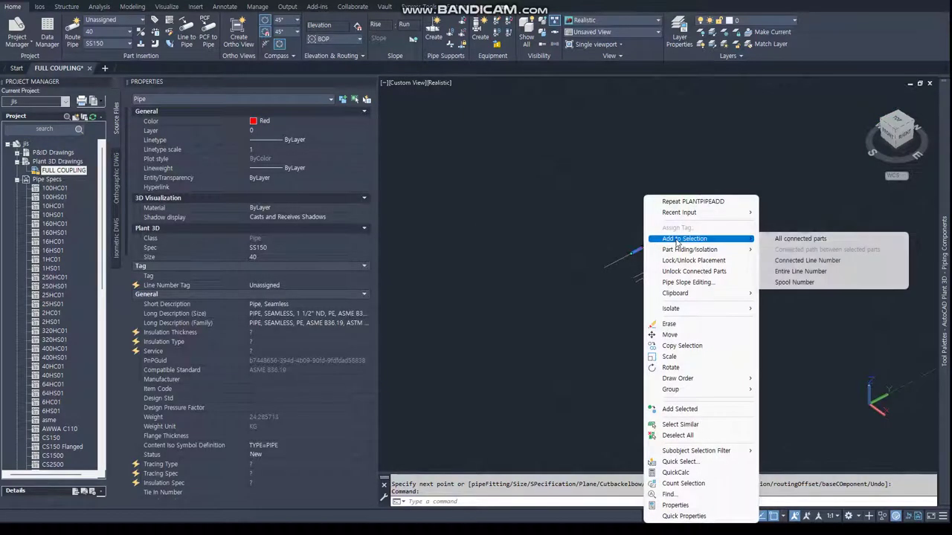
left_click(804, 239)
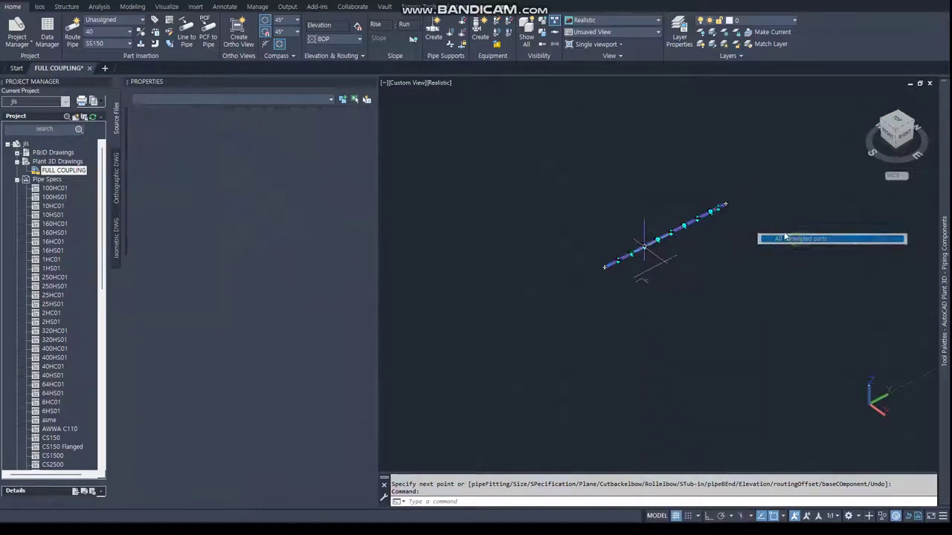
left_click(40, 7)
left_click(12, 36)
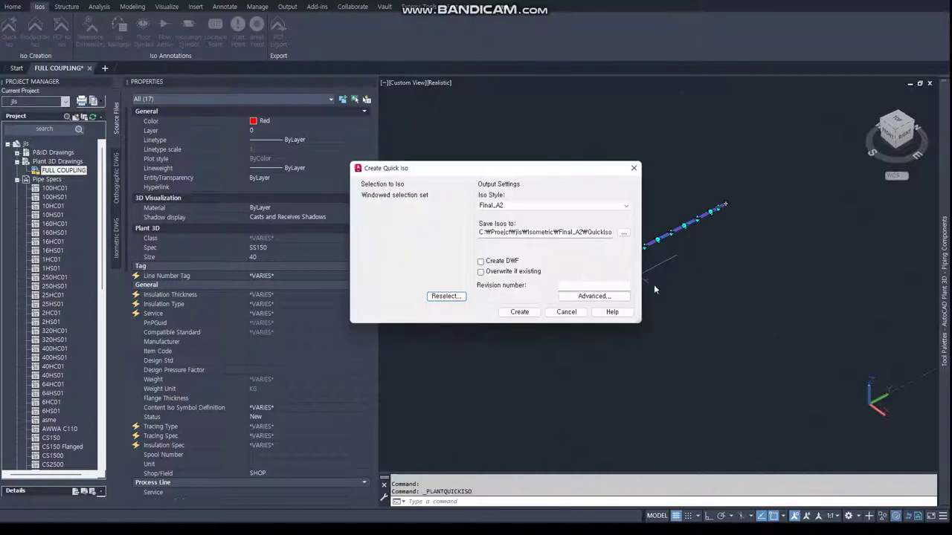
left_click(594, 296)
left_click(404, 174)
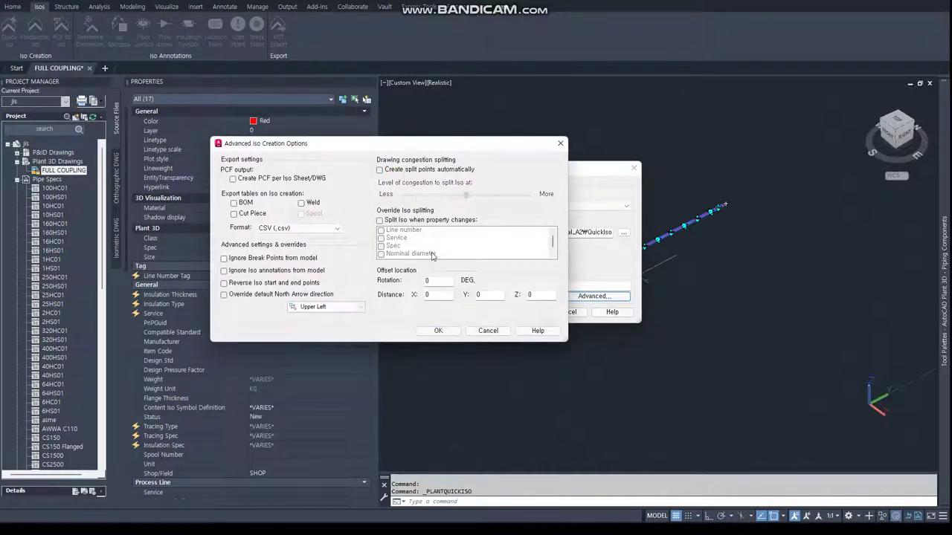
left_click(437, 331)
left_click(520, 312)
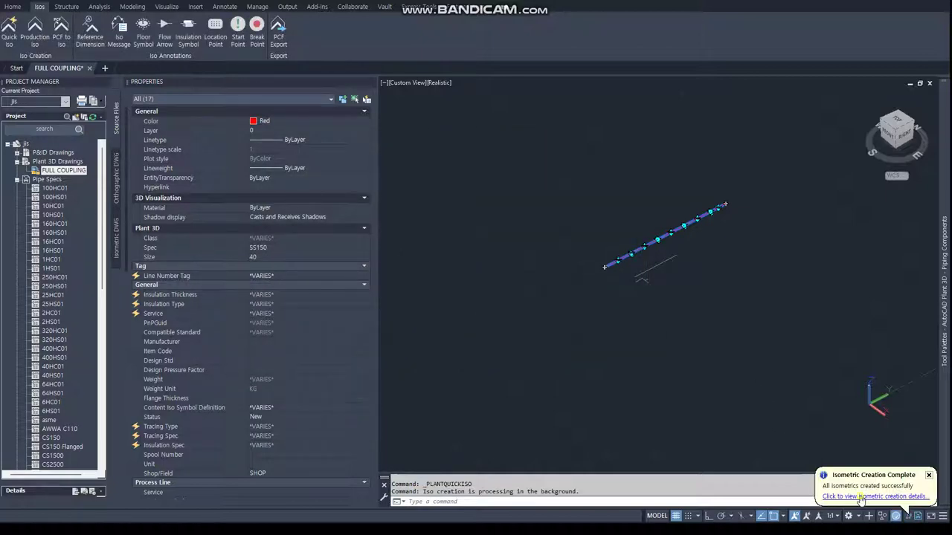
left_click(860, 497)
Open the generated iso UserDefinedLine (29) and zoom onto the pipe line and labels
left_click(357, 333)
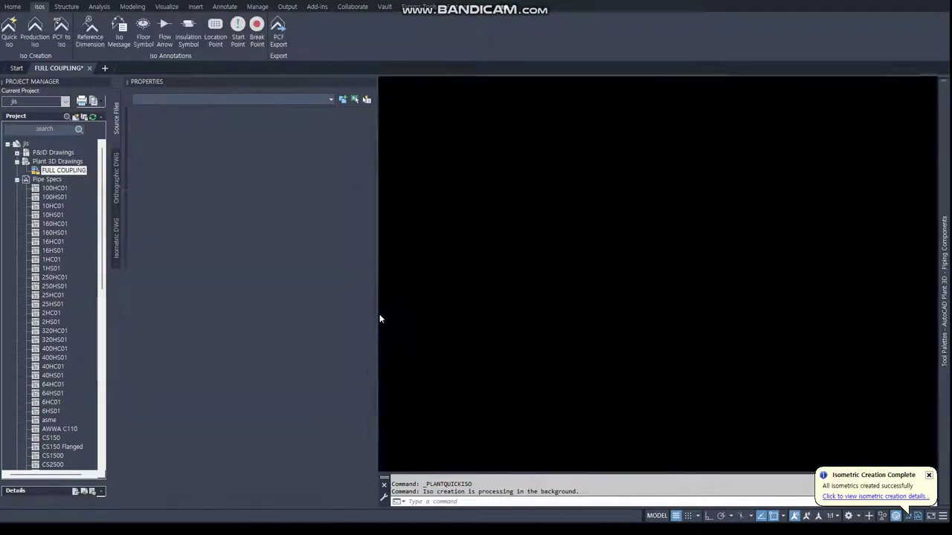
scroll(438, 311, "up", 4)
scroll(478, 340, "down", 2)
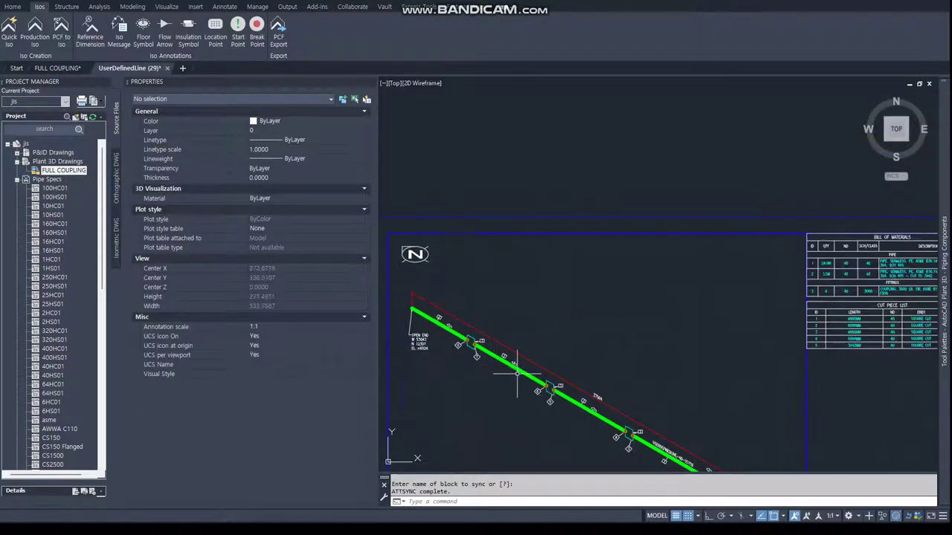
middle_click_drag(563, 382, 521, 265)
scroll(521, 265, "up", 3)
scroll(632, 320, "down", 2)
scroll(669, 372, "down", 2)
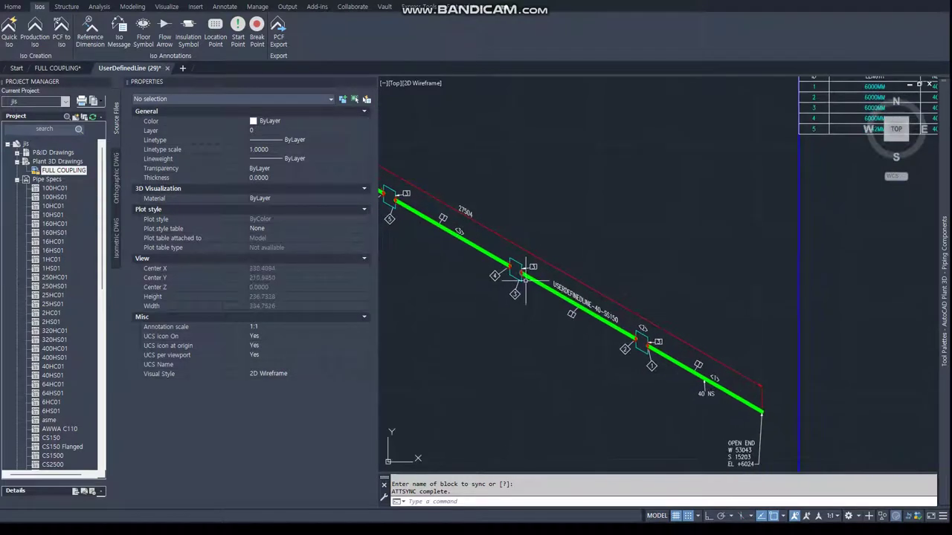
scroll(678, 277, "down", 2)
scroll(744, 245, "up", 2)
scroll(724, 283, "up", 3)
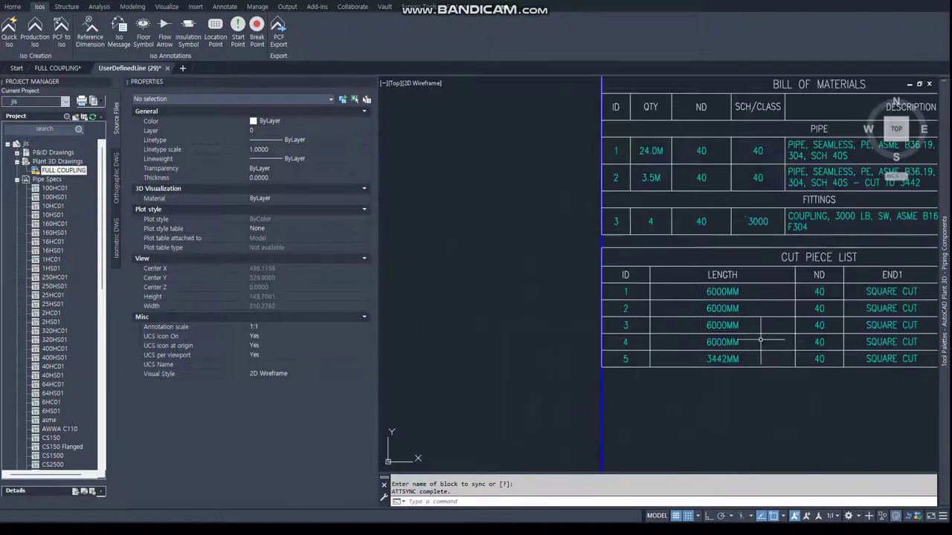
Frame the BOM with 4 couplings and the 6000MM cut list, then go back to FULL COUPLING
scroll(759, 300, "down", 3)
scroll(678, 453, "up", 3)
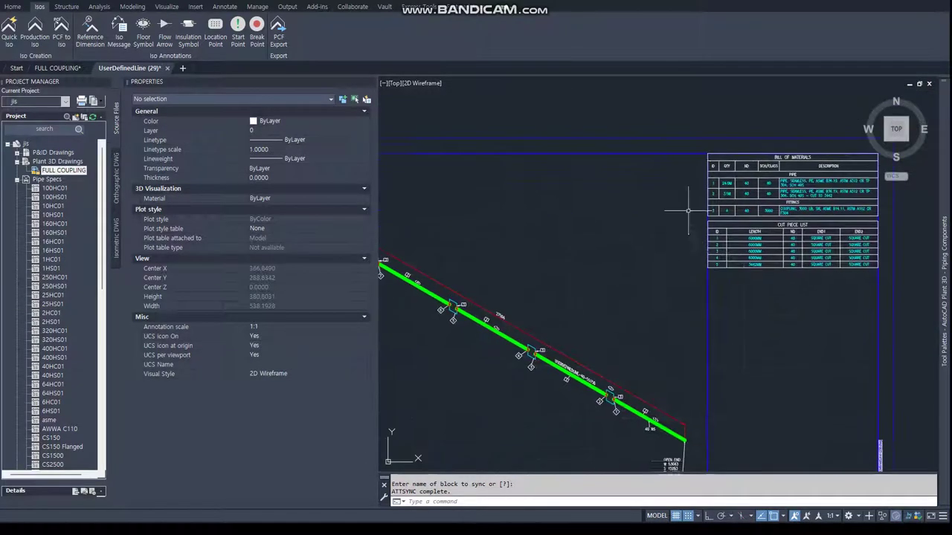
scroll(539, 371, "down", 1)
scroll(733, 253, "up", 2)
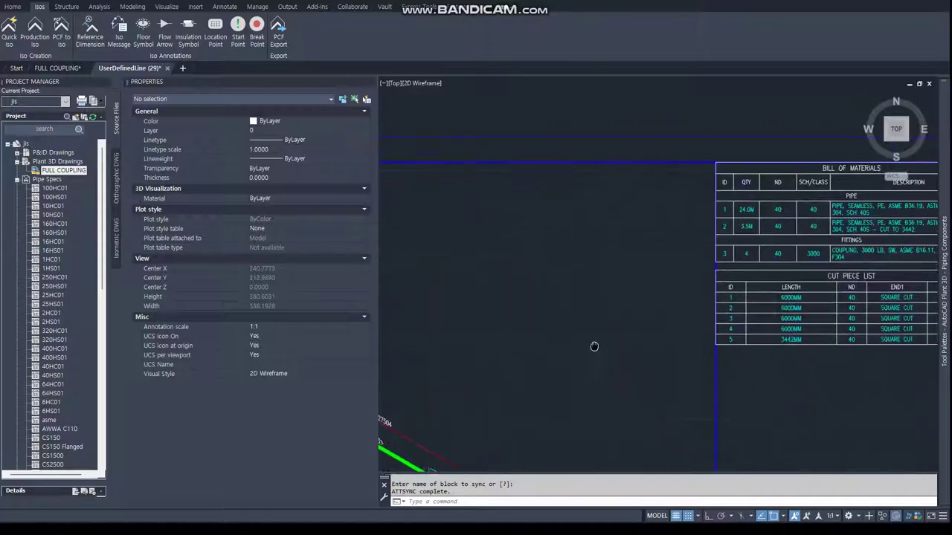
scroll(733, 253, "up", 1)
scroll(732, 253, "up", 1)
scroll(732, 251, "up", 1)
scroll(721, 245, "down", 3)
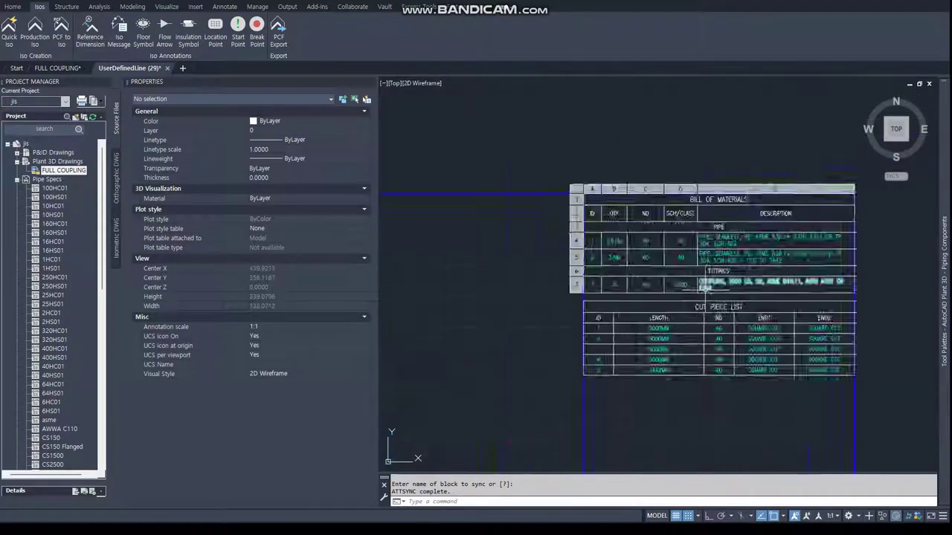
scroll(710, 242, "down", 1)
scroll(703, 240, "down", 1)
middle_click_drag(703, 239, 726, 209)
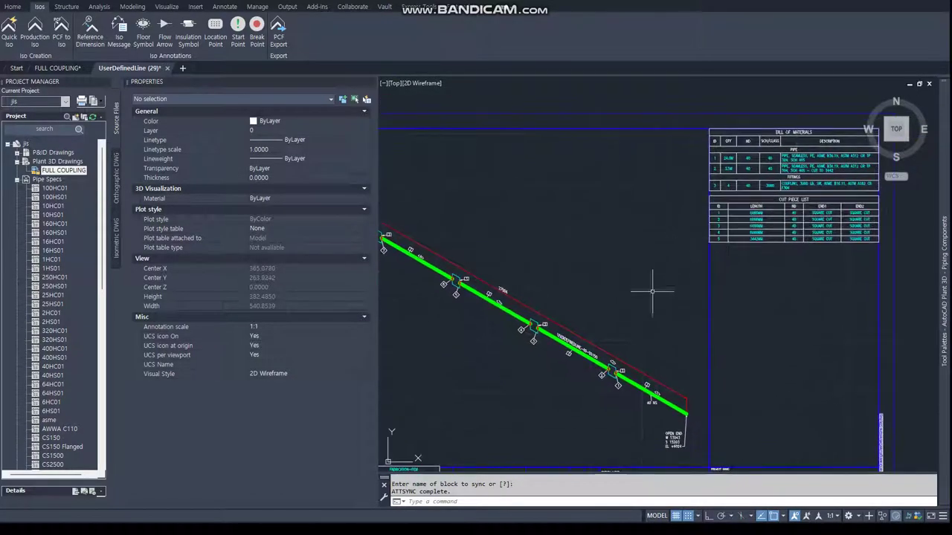
left_click(57, 68)
Route a new bent SS150 pipe through three points in the FULL COUPLING model
scroll(651, 263, "up", 5)
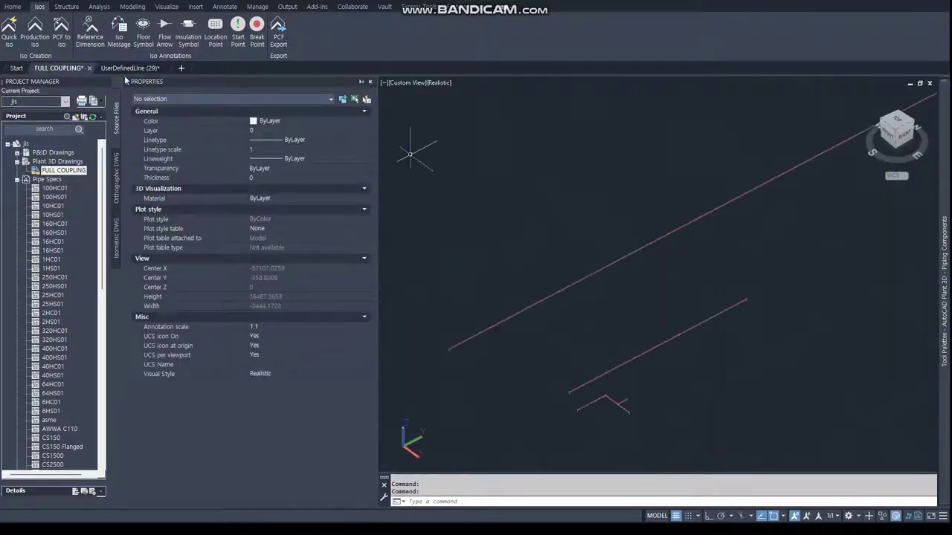
left_click(12, 6)
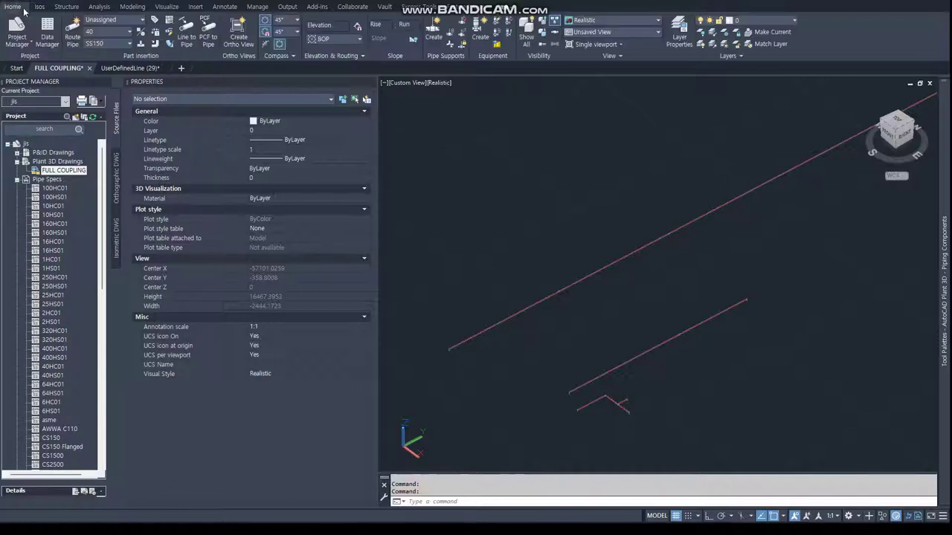
key("space")
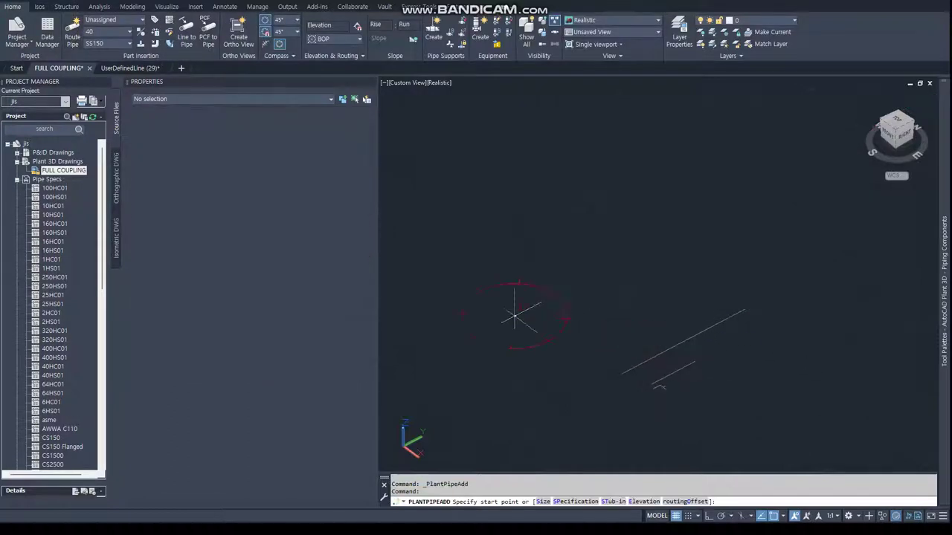
left_click(623, 259)
left_click(680, 303)
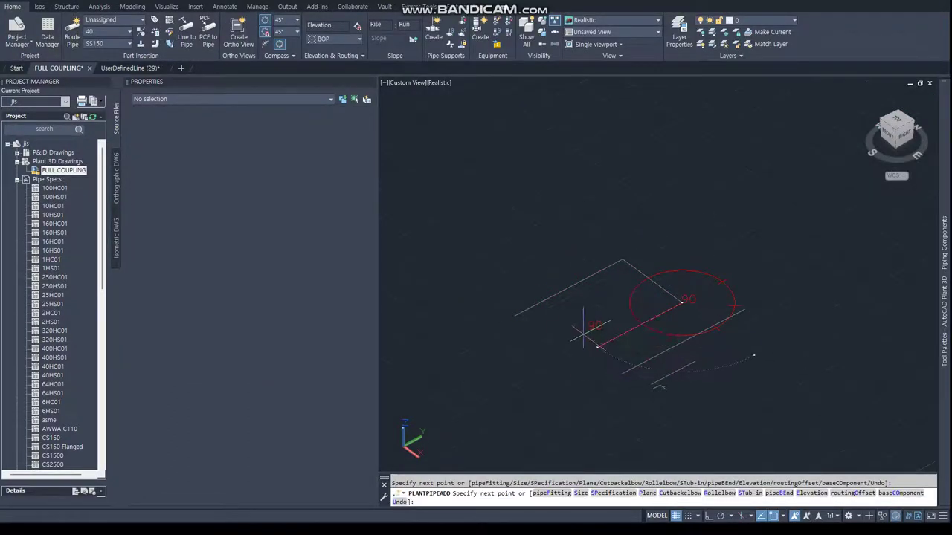
left_click(564, 325)
key("Return")
Select the new and existing pipes, then switch to the UserDefinedLine iso and the coupling notes
scroll(658, 319, "up", 3)
left_click(643, 318)
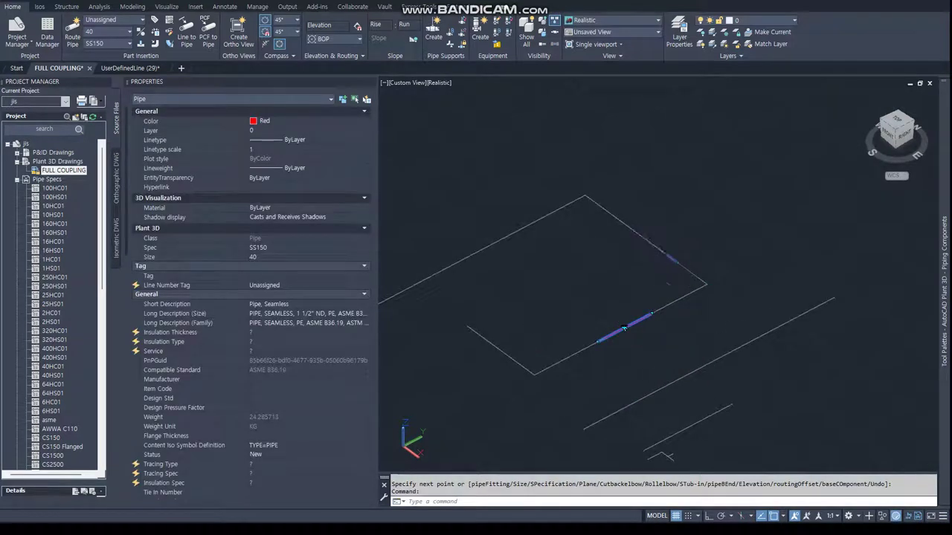
left_click(664, 258)
scroll(665, 266, "up", 3)
scroll(667, 272, "up", 2)
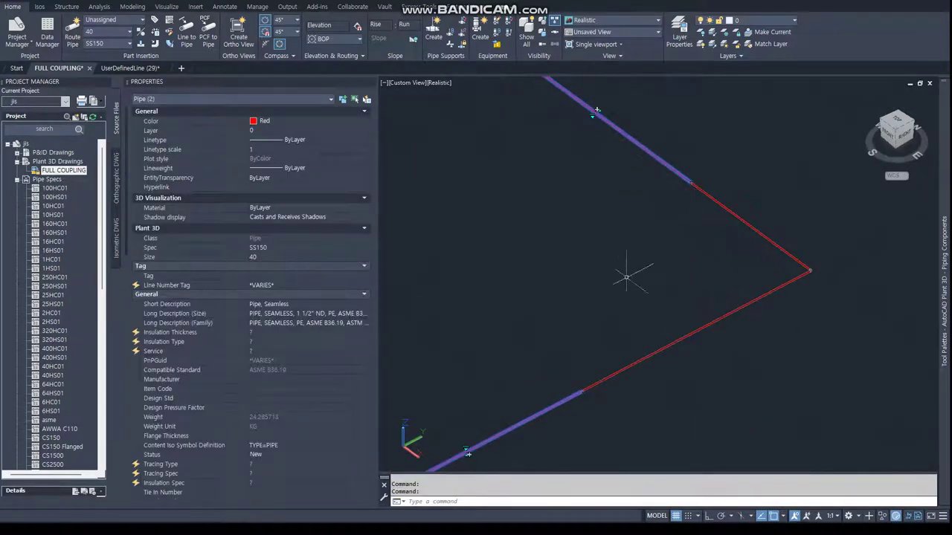
left_click(129, 68)
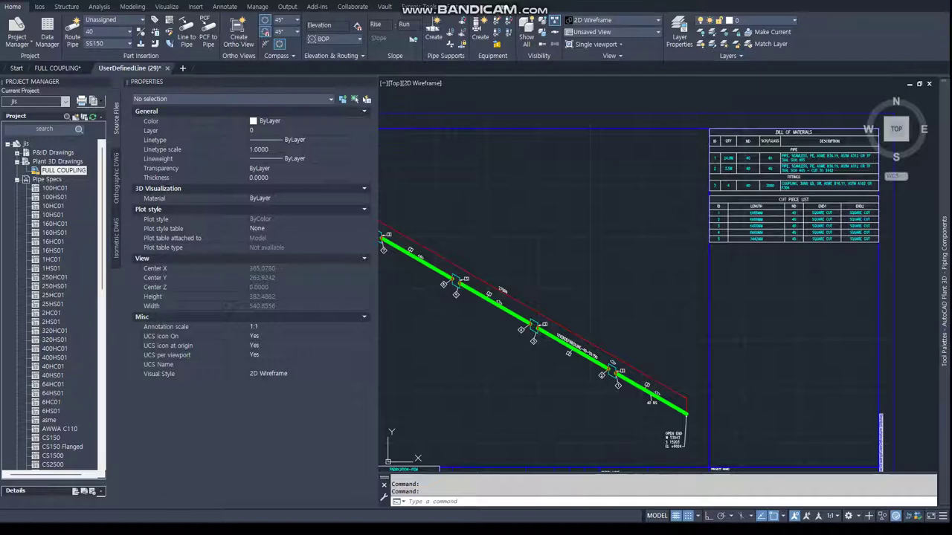
key("alt+Tab")
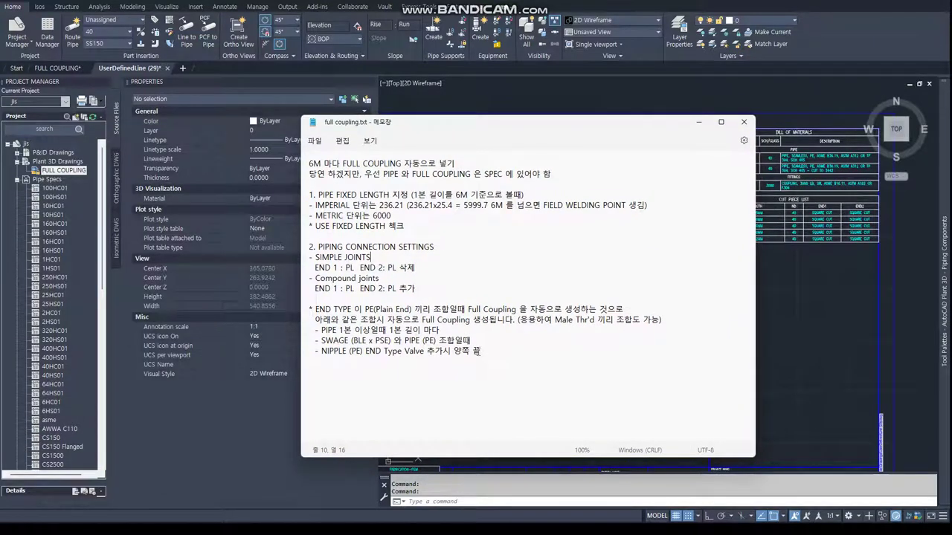
Highlight the END TYPE coupling rule notes, clear the highlight, and minimize Notepad
mouse_move(312, 308)
left_mouse_down()
mouse_move(659, 333)
mouse_move(658, 349)
left_mouse_up()
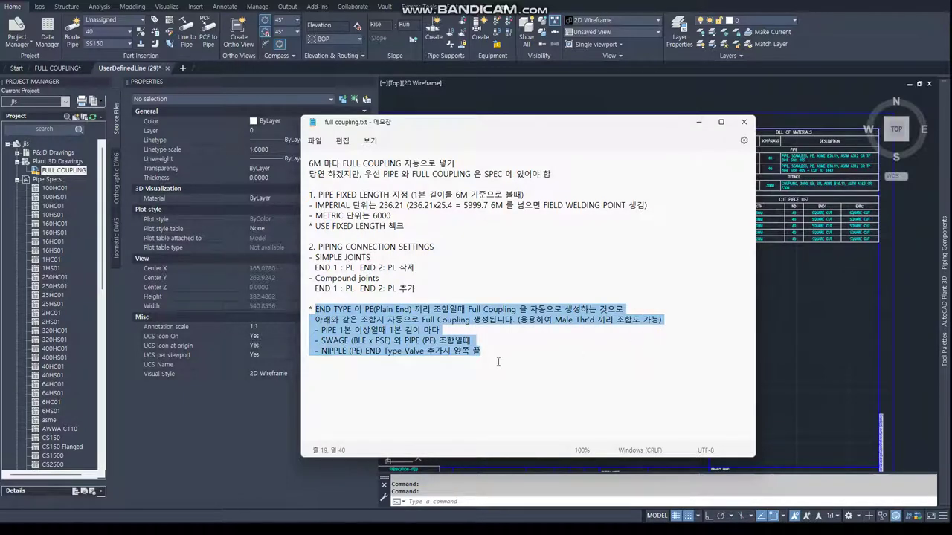
left_click(498, 358)
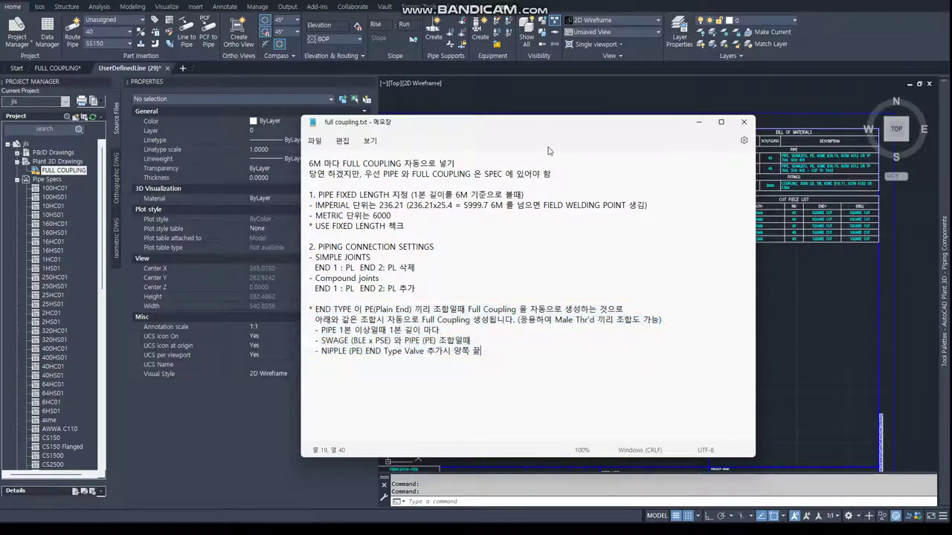
left_click(698, 122)
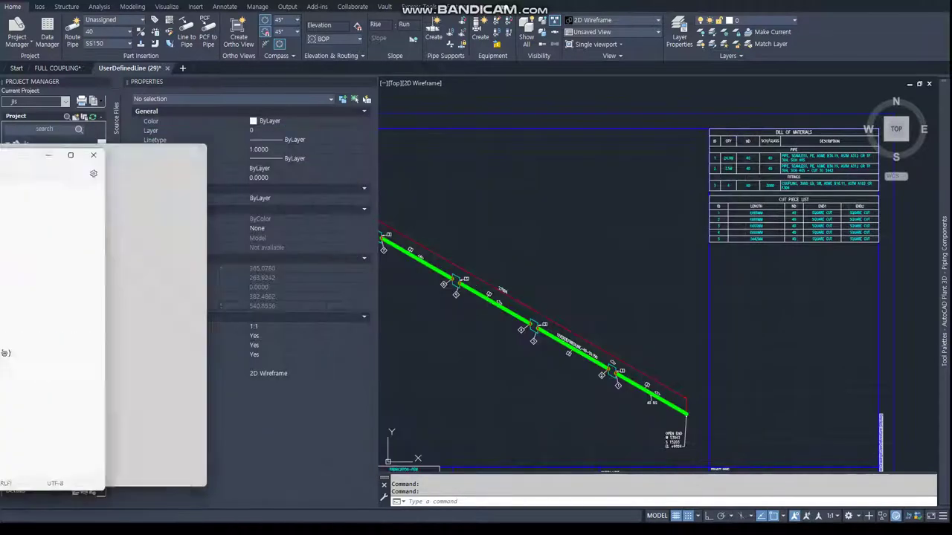